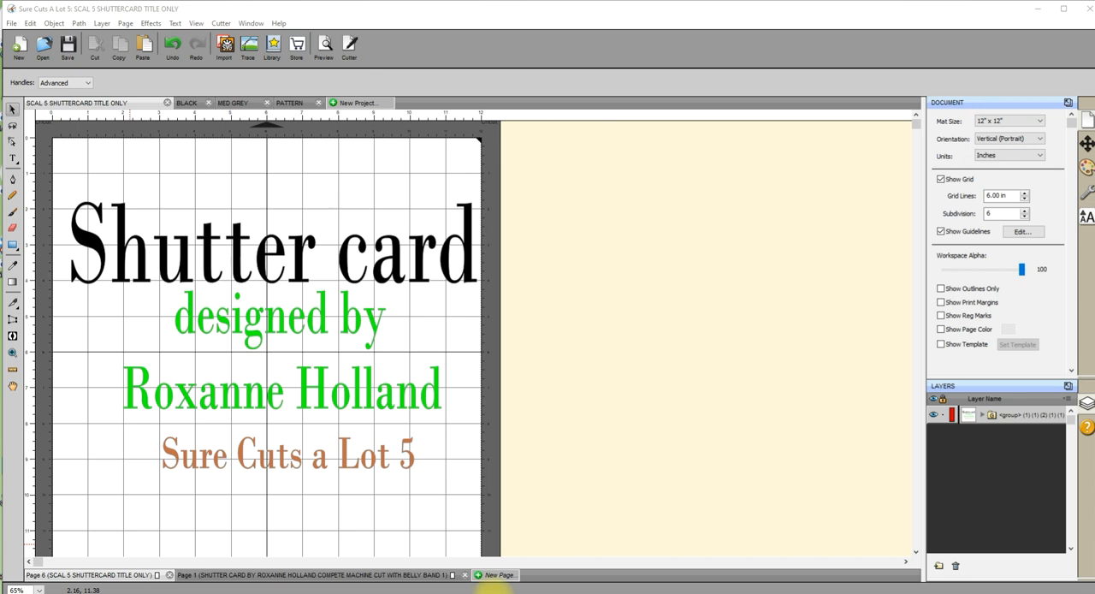
# Open the page with the complete shutter card and belly band, move the design lower on the mat and ungroup it.
pyautogui.click(224, 574)
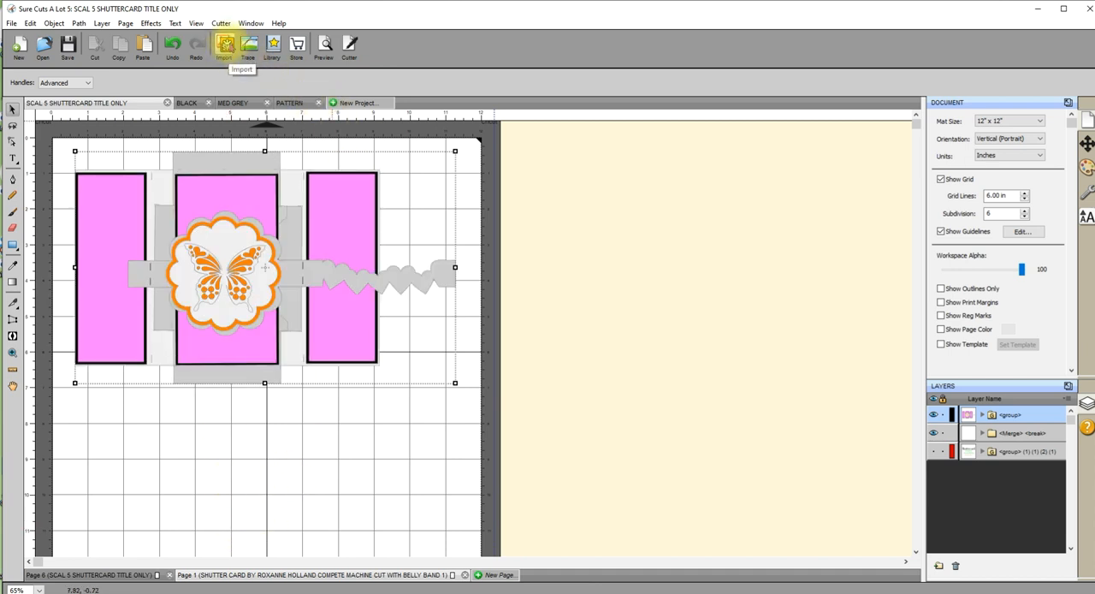
pyautogui.moveTo(277, 276); pyautogui.dragTo(287, 330)
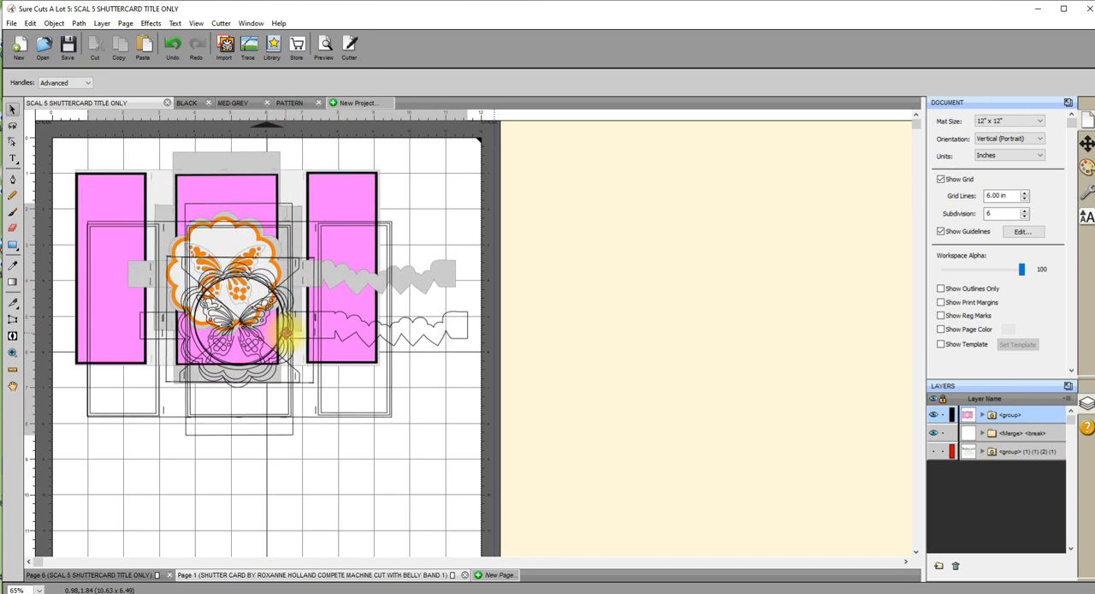
pyautogui.moveTo(286, 329); pyautogui.dragTo(286, 328)
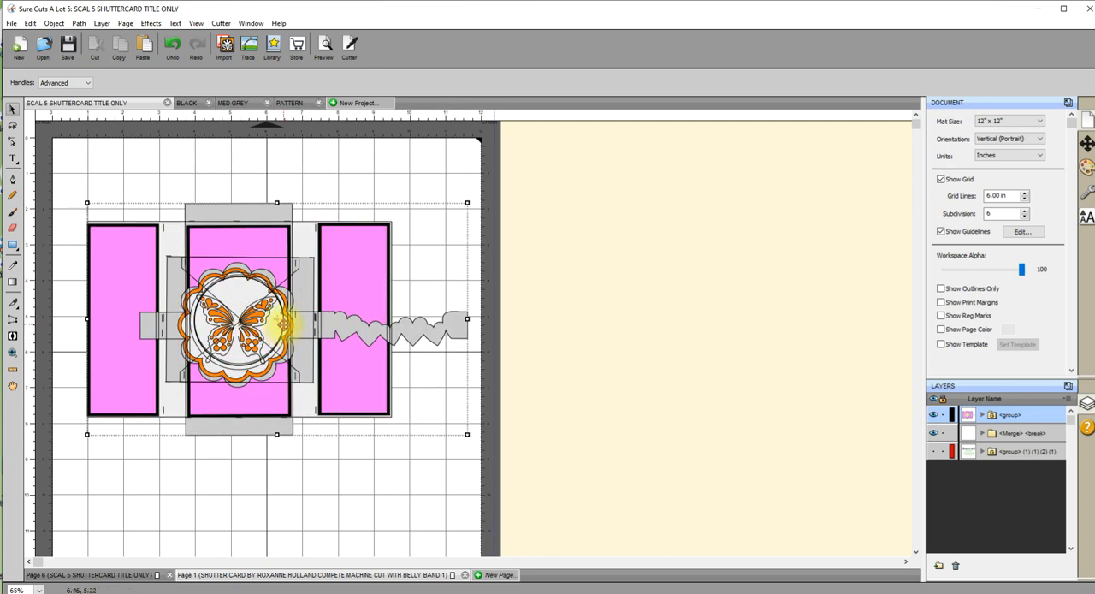
pyautogui.rightClick(281, 317)
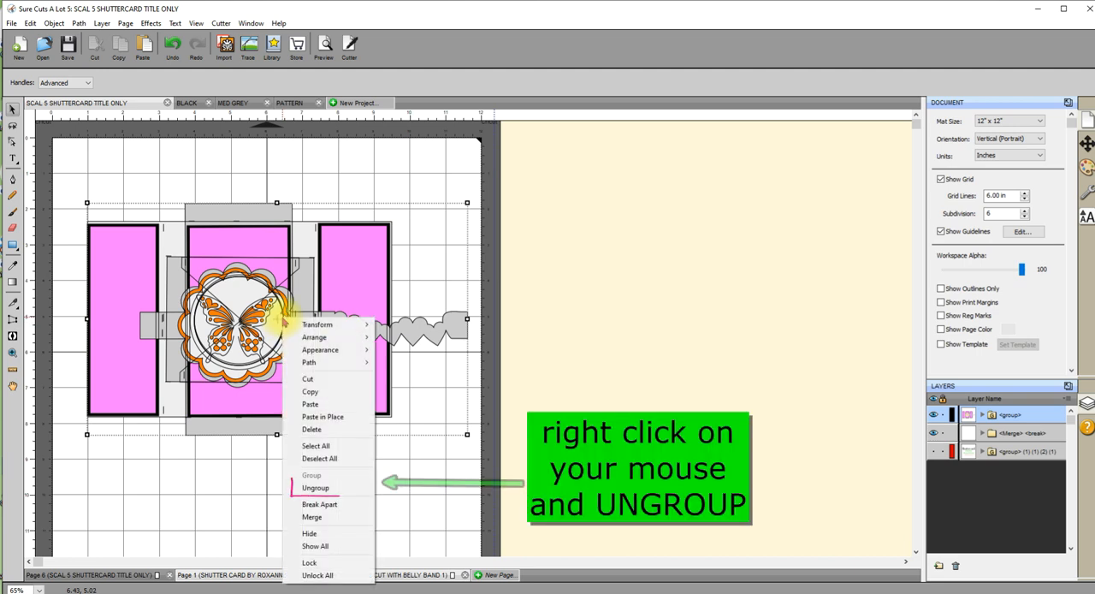
pyautogui.click(313, 488)
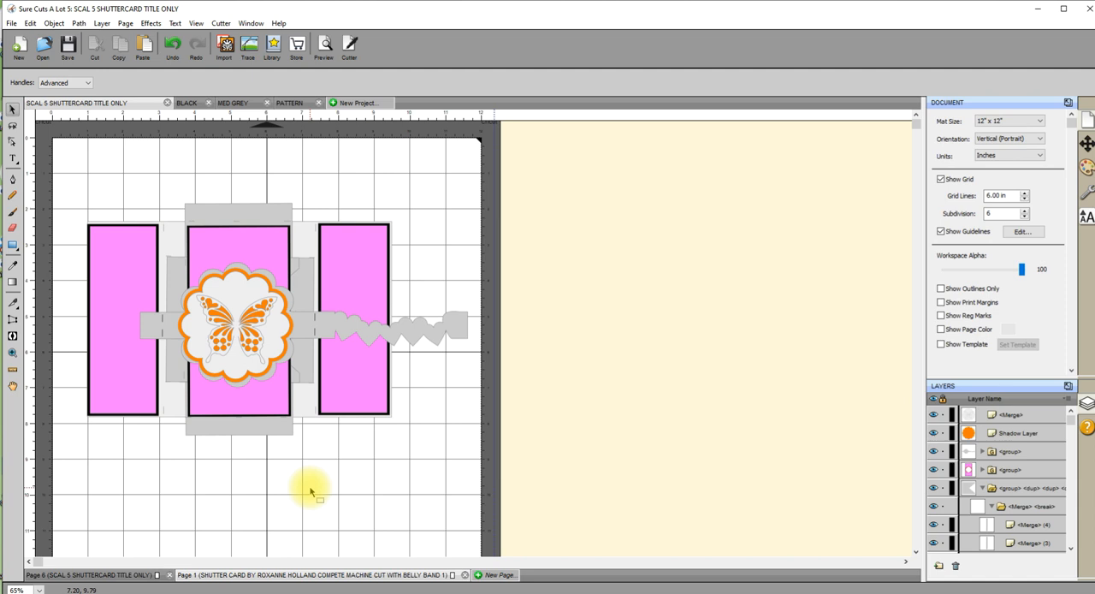
pyautogui.click(353, 251)
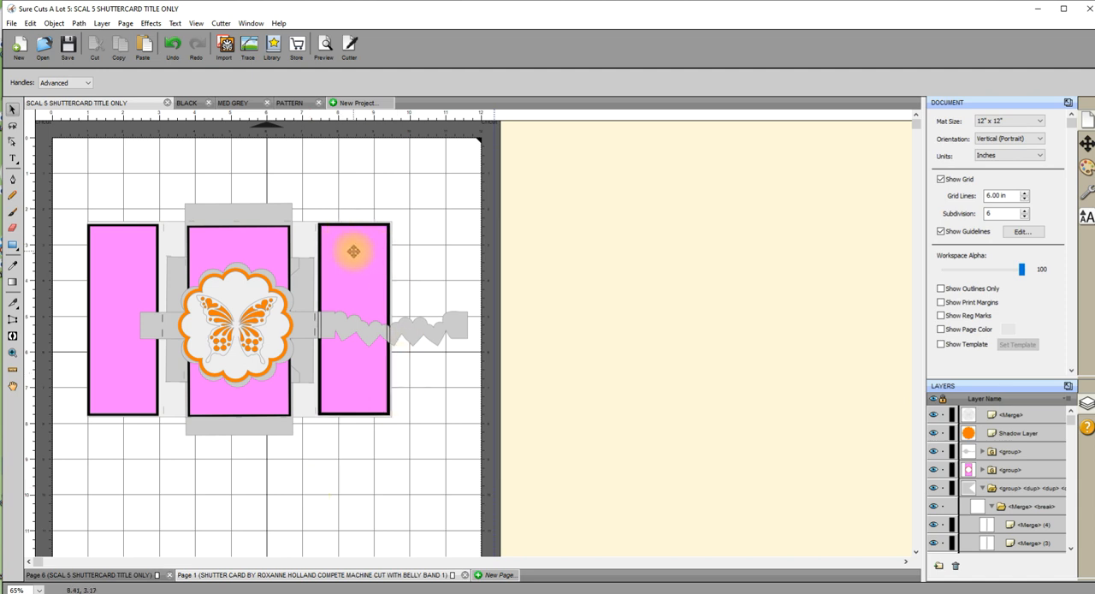
pyautogui.click(313, 268)
pyautogui.click(280, 213)
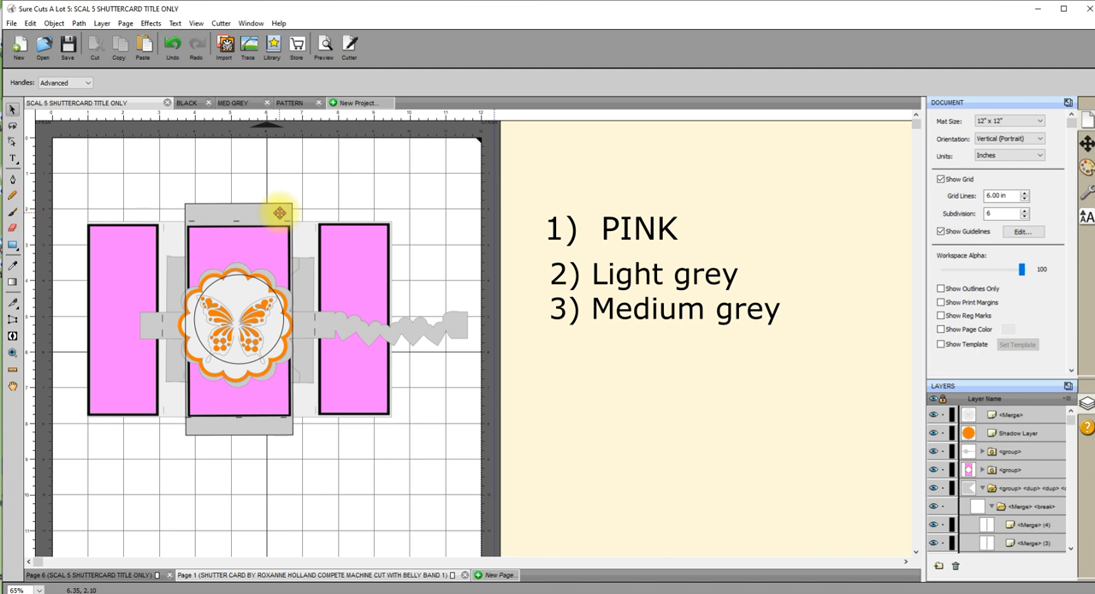
pyautogui.click(216, 230)
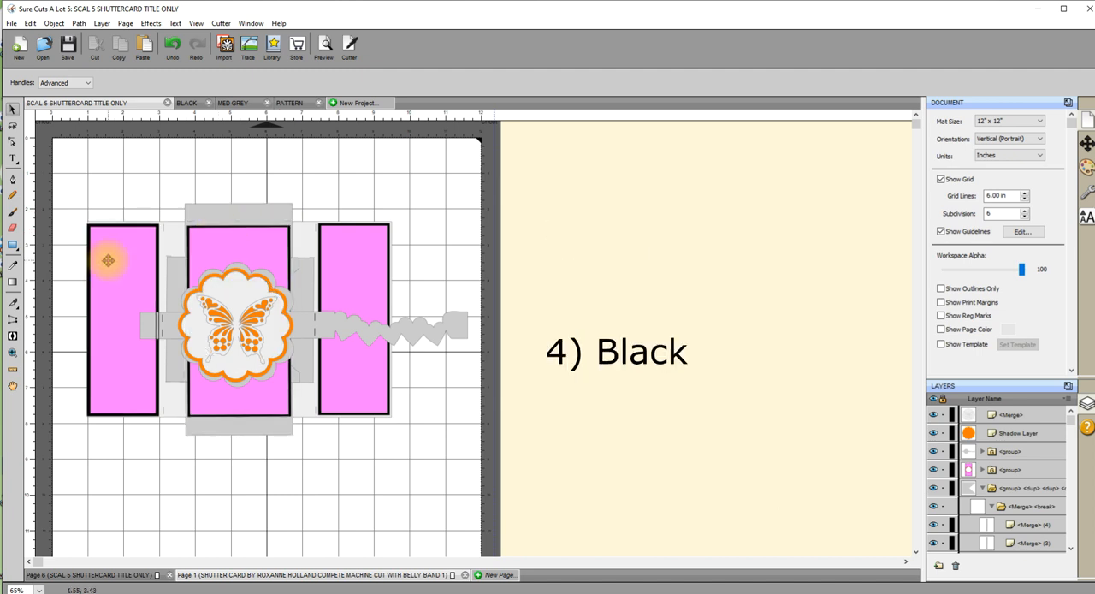
# Move the three pink panels and the light grey 8.5 by 5.5 inch card base off the mat.
pyautogui.moveTo(363, 268); pyautogui.dragTo(844, 176)
pyautogui.moveTo(264, 242); pyautogui.dragTo(787, 156)
pyautogui.moveTo(166, 237); pyautogui.dragTo(670, 176)
pyautogui.moveTo(342, 242); pyautogui.dragTo(752, 379)
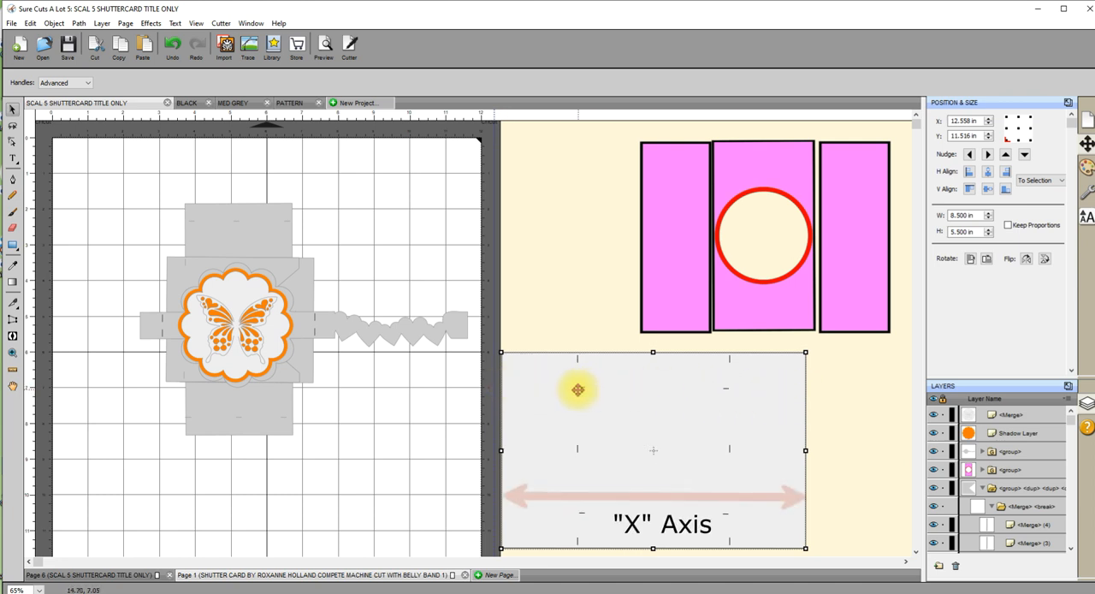
# Move the two notched grey pieces off the mat onto the light grey card base, overlapping each other.
pyautogui.click(374, 318)
pyautogui.moveTo(374, 319); pyautogui.dragTo(710, 417)
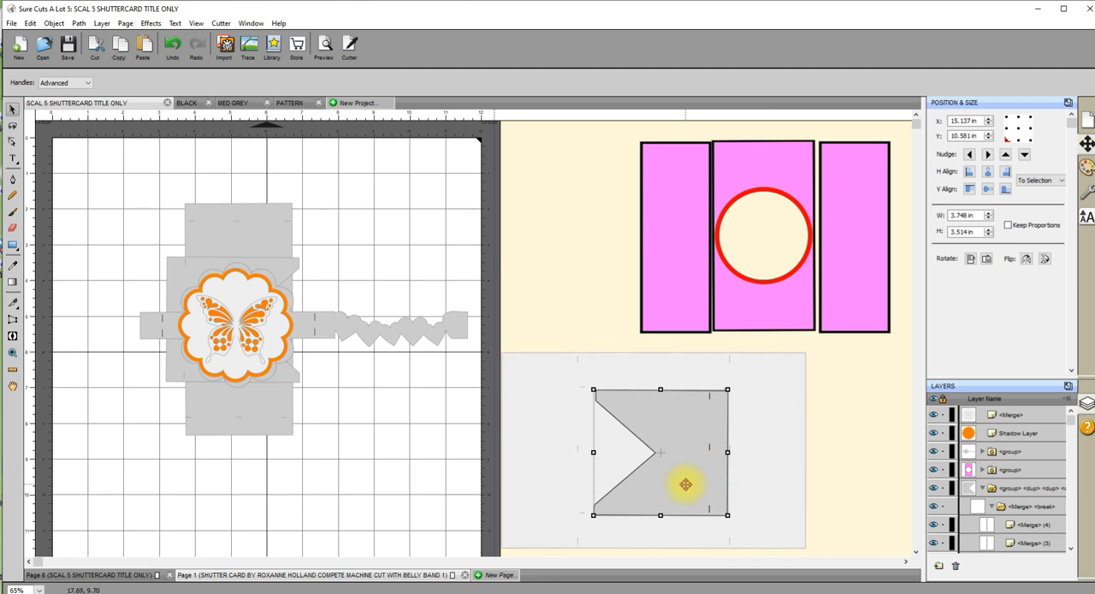
pyautogui.moveTo(637, 412); pyautogui.dragTo(589, 405)
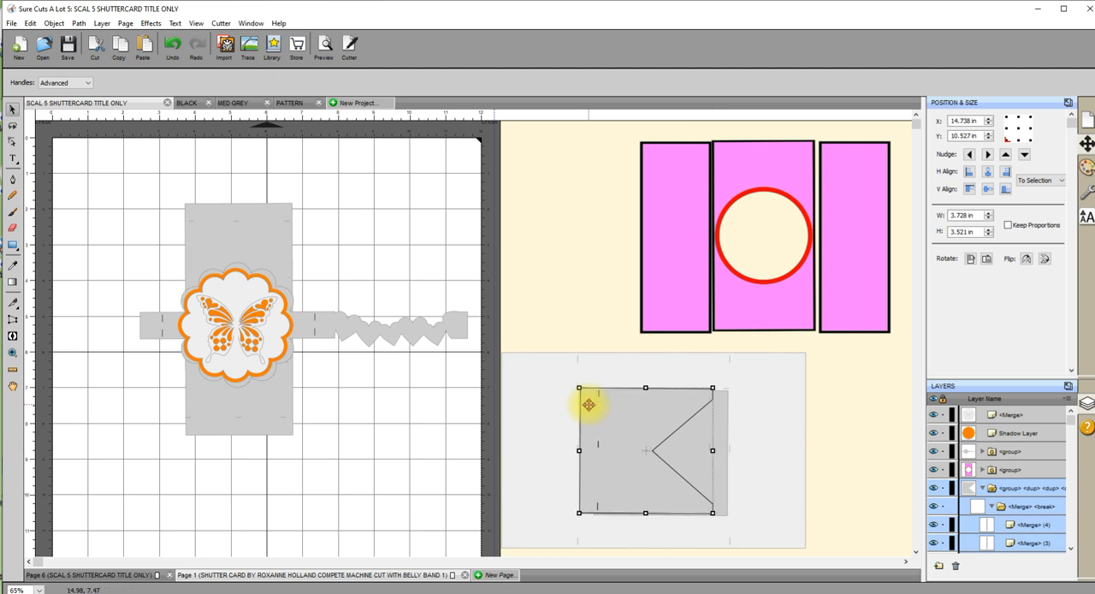
pyautogui.moveTo(723, 411); pyautogui.dragTo(722, 408)
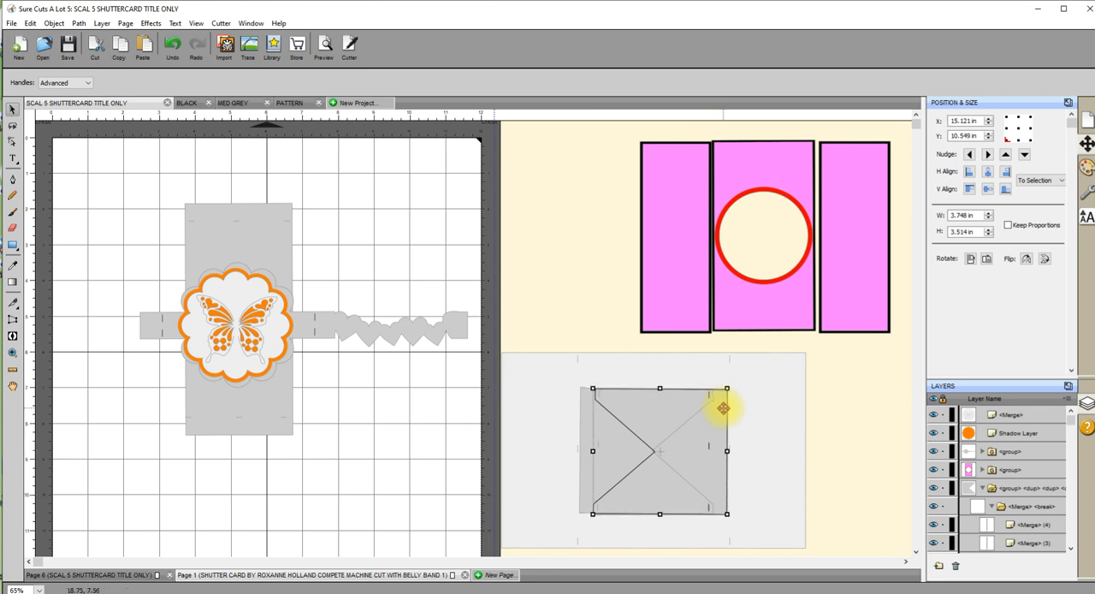
# Move the grey circle-window panel, orange scallop and belly band off the mat, and the butterfly scallop to the mat's upper right.
pyautogui.click(282, 416)
pyautogui.moveTo(261, 411); pyautogui.dragTo(878, 517)
pyautogui.moveTo(268, 326); pyautogui.dragTo(411, 217)
pyautogui.moveTo(239, 310); pyautogui.dragTo(568, 183)
pyautogui.moveTo(252, 319); pyautogui.dragTo(699, 532)
# Place the light grey card base in the mat's lower left and the butterfly scallop just above its right corner.
pyautogui.moveTo(531, 378); pyautogui.dragTo(91, 384)
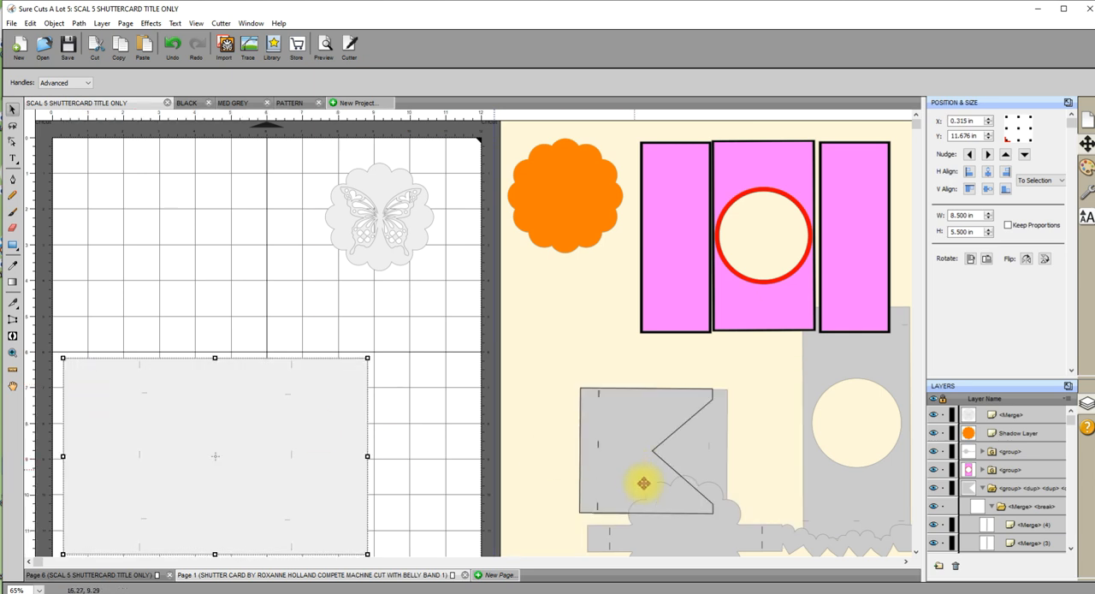
pyautogui.moveTo(262, 462); pyautogui.dragTo(270, 443)
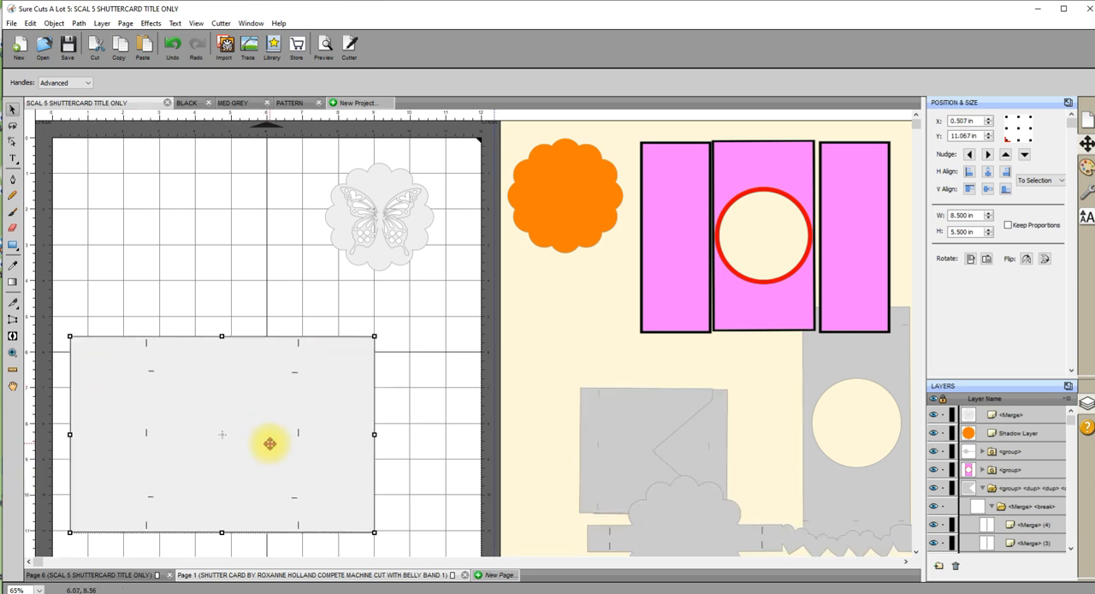
pyautogui.scroll(-1, 269, 443)
pyautogui.moveTo(265, 445)
pyautogui.mouseDown()
pyautogui.moveTo(268, 464)
pyautogui.moveTo(247, 436)
pyautogui.mouseUp()
pyautogui.scroll(-2, 267, 462)
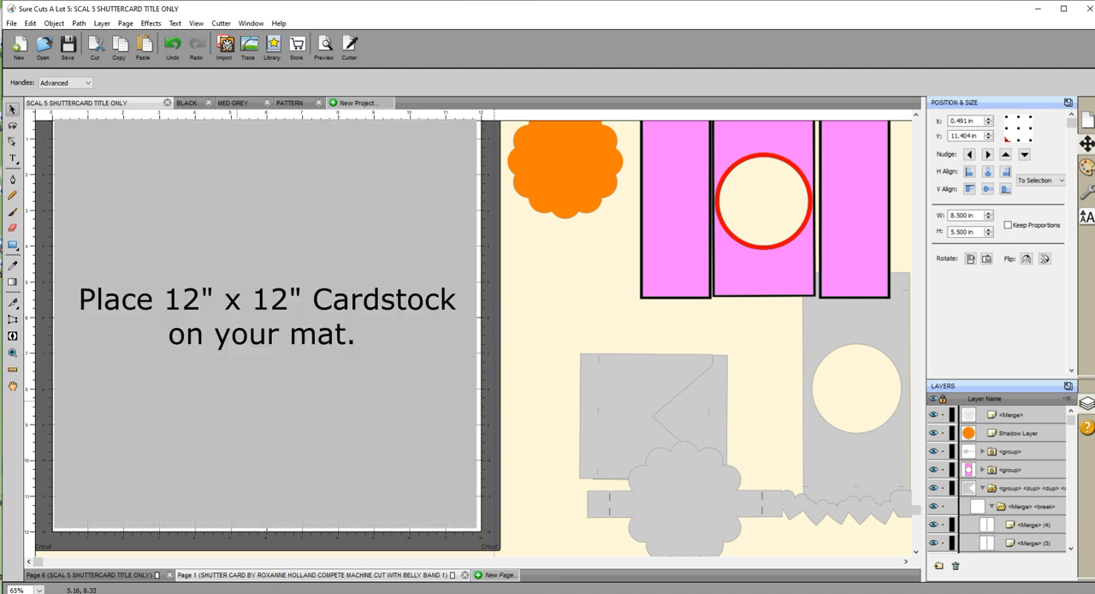
pyautogui.click(378, 238)
pyautogui.moveTo(379, 201); pyautogui.dragTo(399, 276)
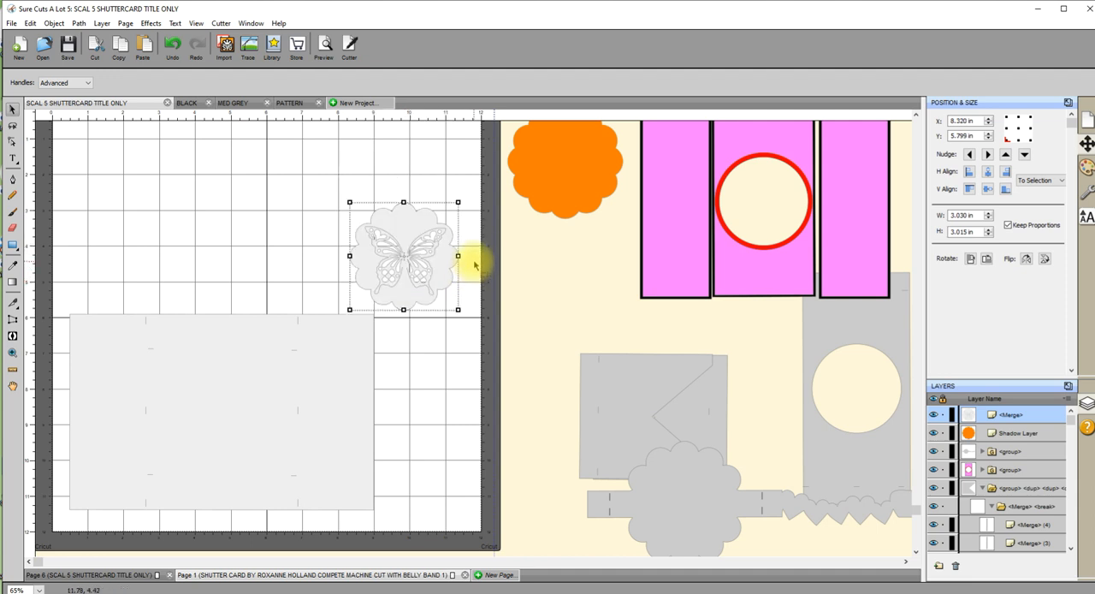
# Set Multi-Cut to Off in the cut settings for the light grey card base and close them without cutting.
pyautogui.click(260, 400)
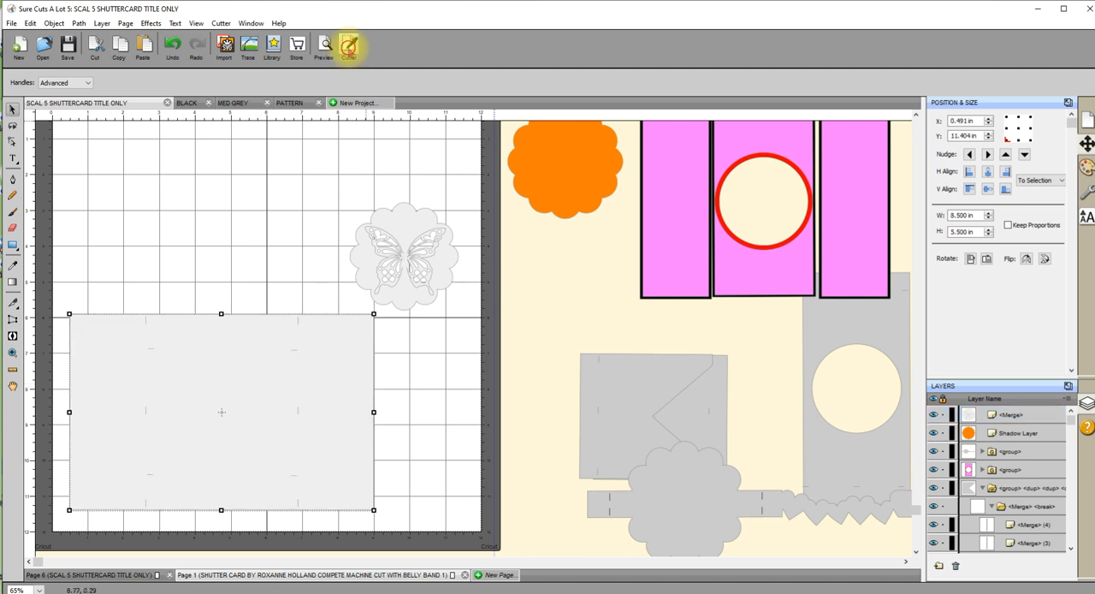
pyautogui.click(349, 47)
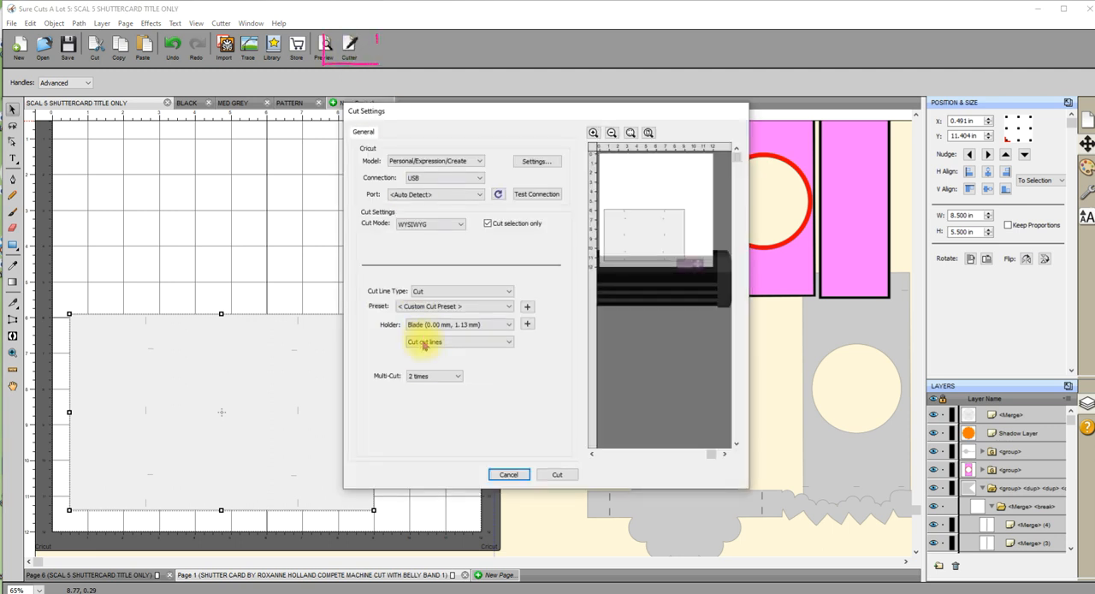
pyautogui.click(459, 381)
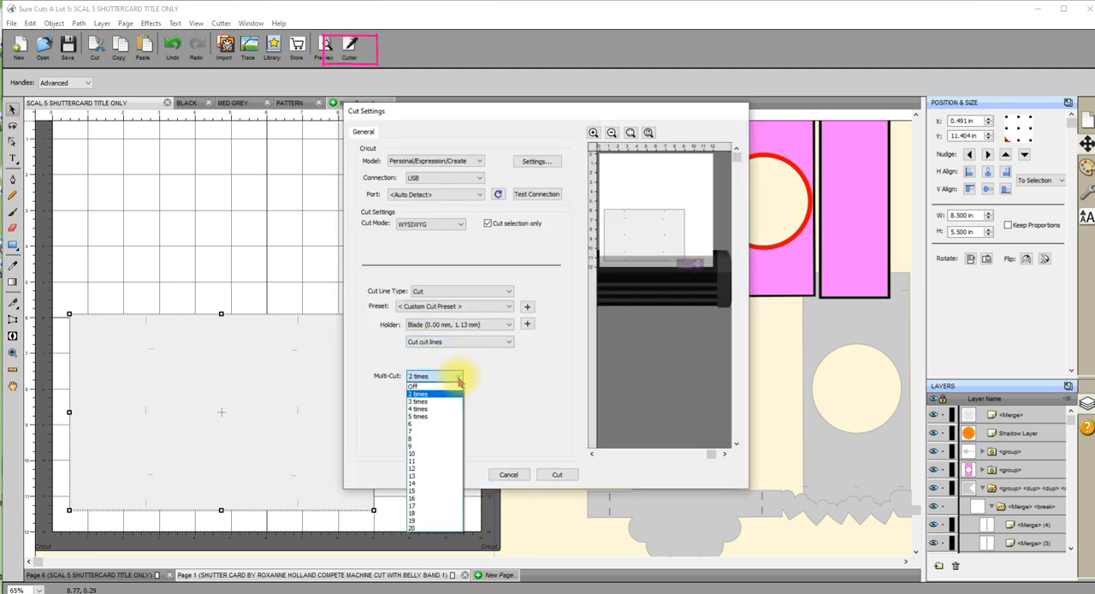
pyautogui.click(421, 386)
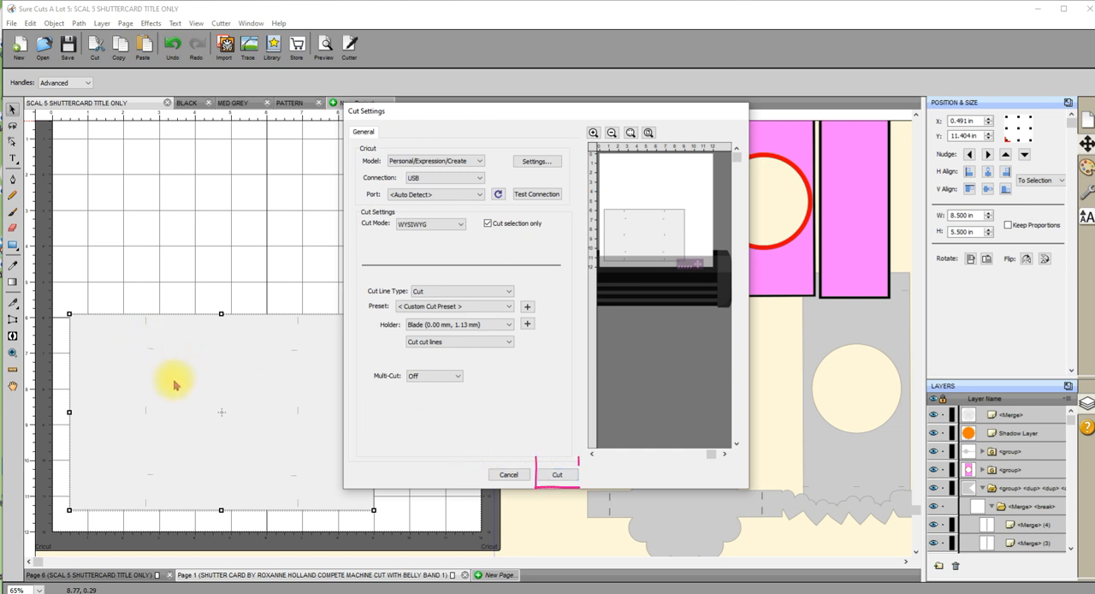
pyautogui.click(516, 474)
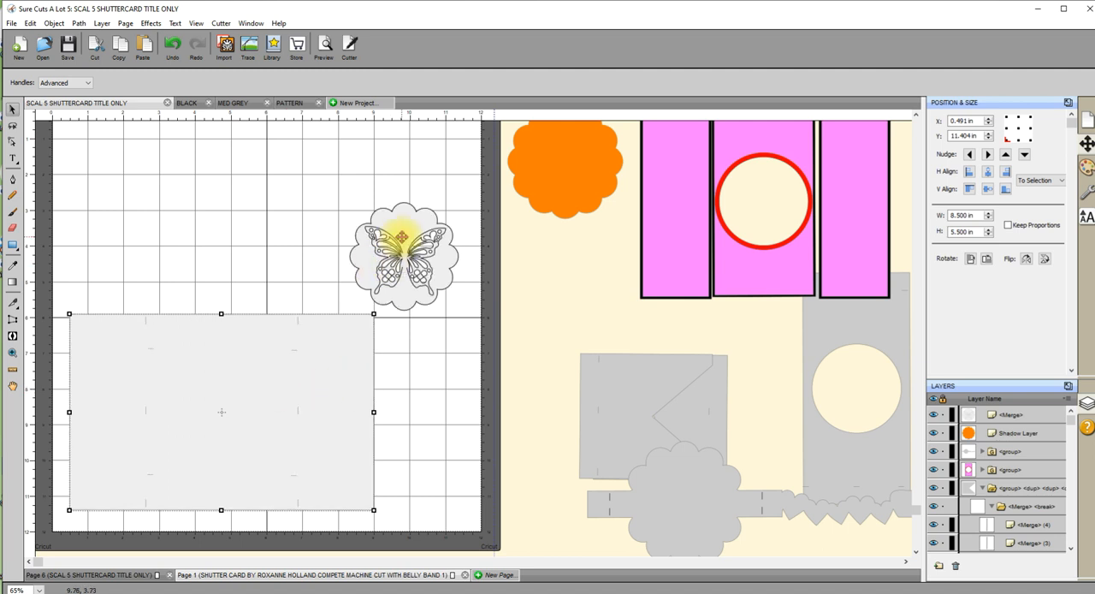
# Set Multi-Cut to 2 times in the cut settings for the butterfly scallop and close them without cutting.
pyautogui.click(401, 236)
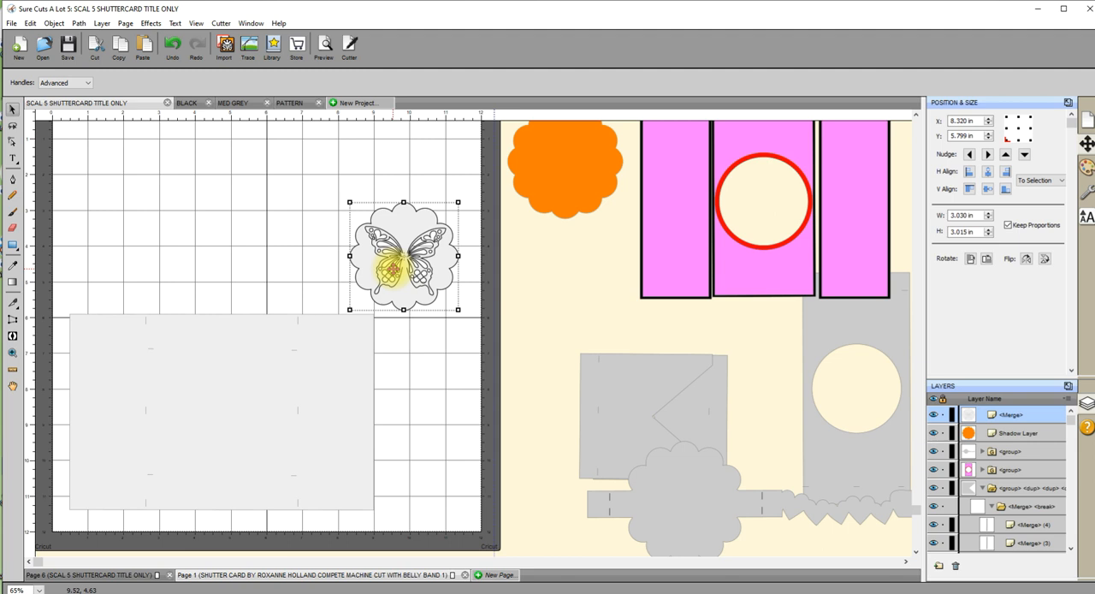
pyautogui.click(394, 268)
pyautogui.click(349, 46)
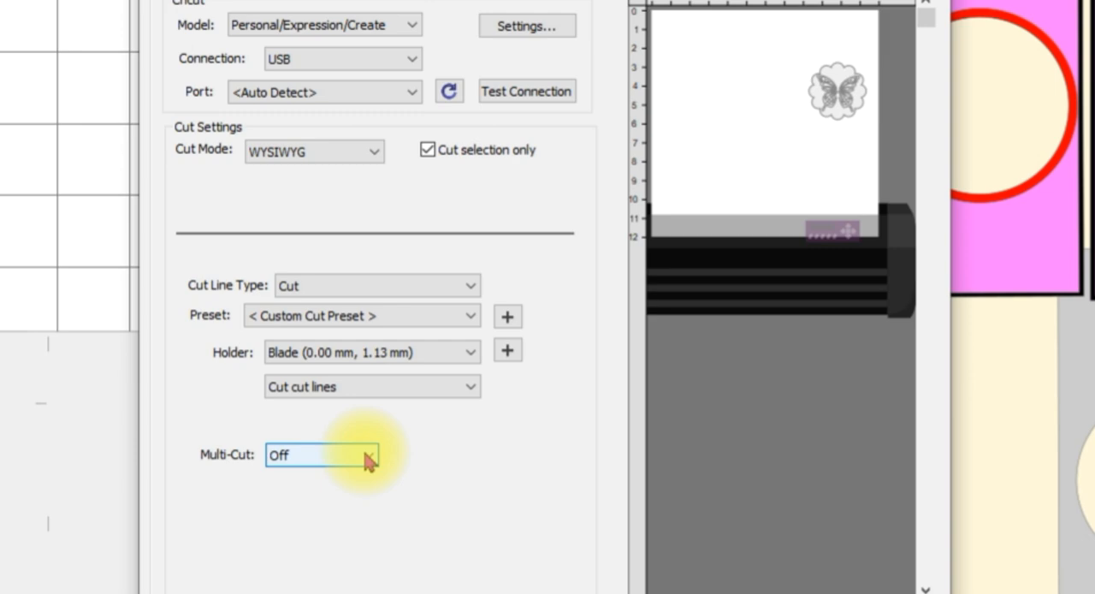
pyautogui.click(367, 460)
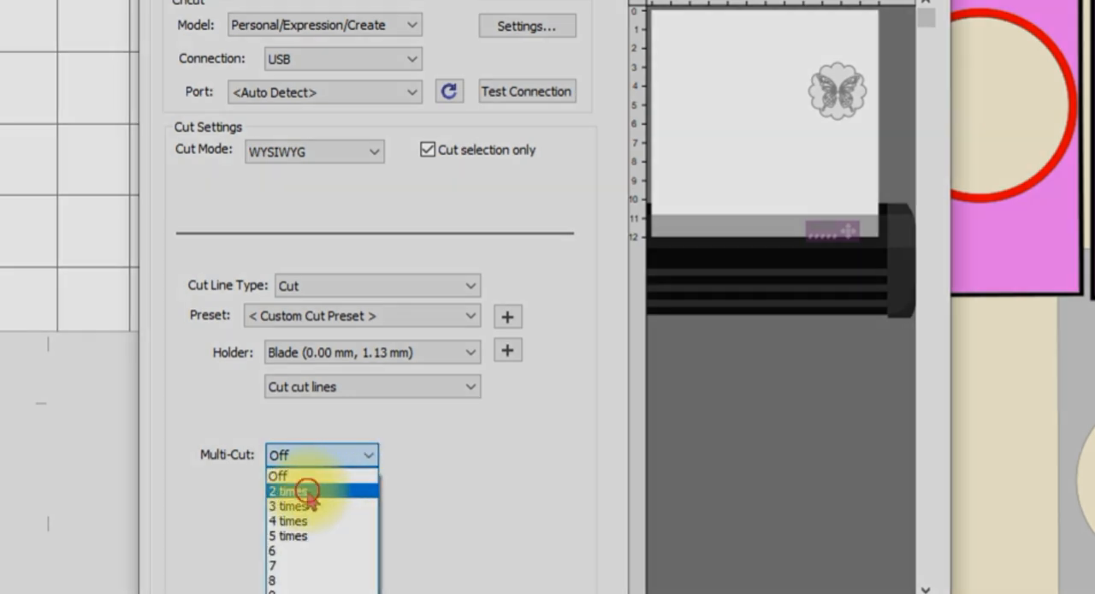
pyautogui.click(306, 491)
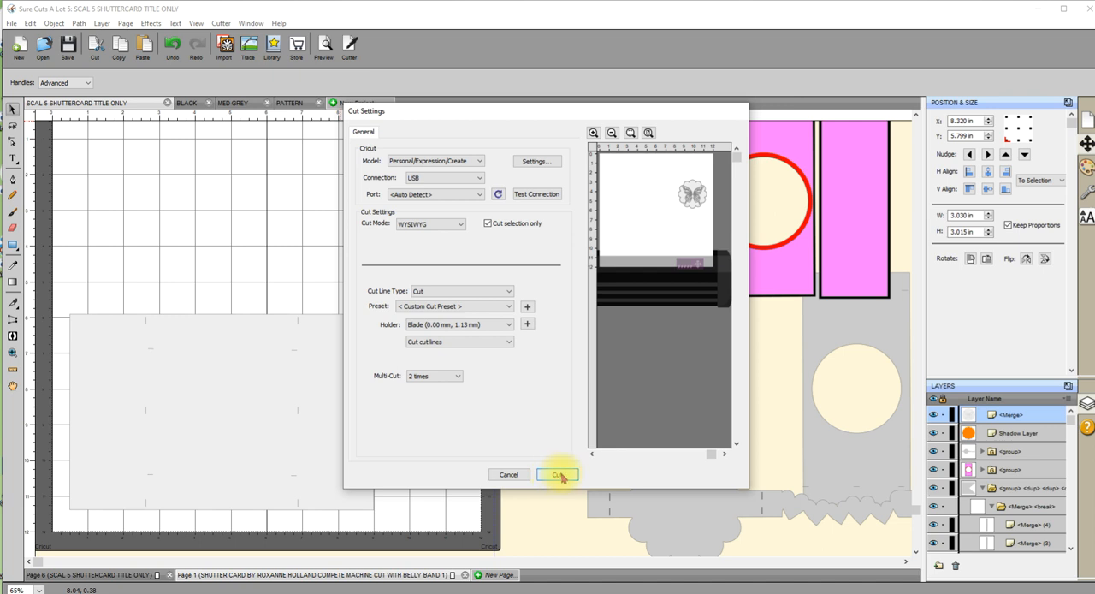
pyautogui.click(511, 473)
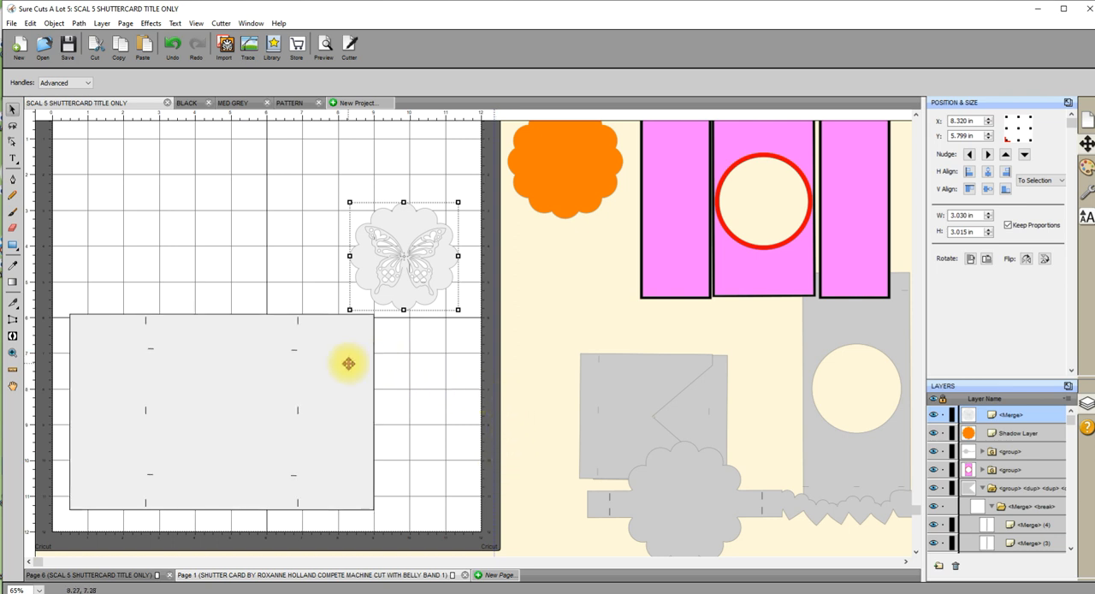
# Shift the card base down to the mat's lower edge and place the butterfly scallop on its lower left part.
pyautogui.moveTo(331, 370); pyautogui.dragTo(328, 389)
pyautogui.moveTo(406, 262); pyautogui.dragTo(384, 412)
pyautogui.moveTo(384, 412); pyautogui.dragTo(159, 462)
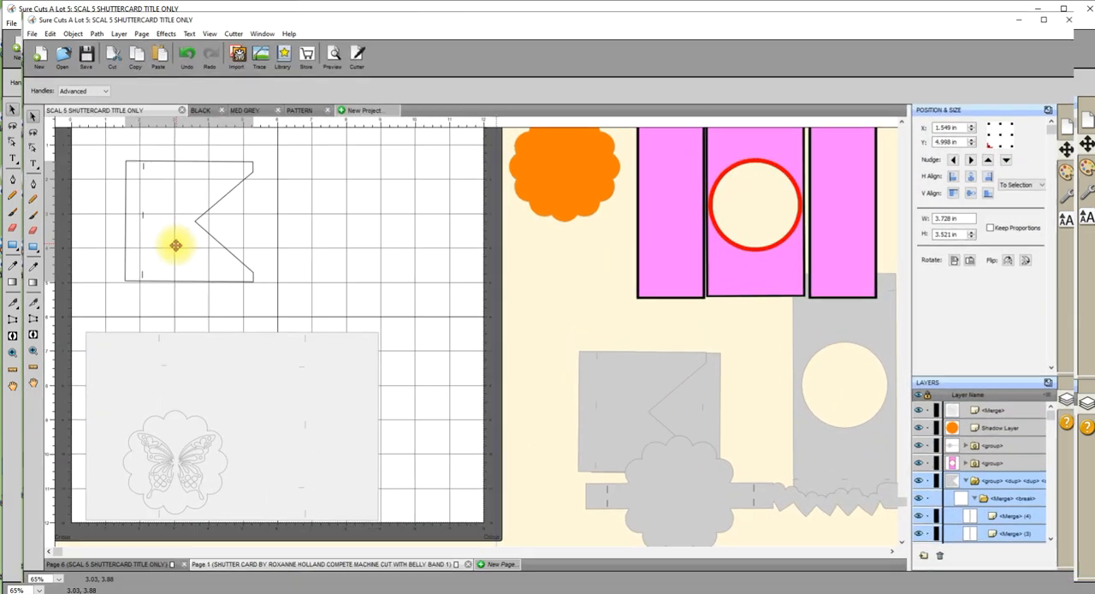
# Bring the two notched grey pieces, the belly band and the grey circle-window panel onto the mat.
pyautogui.moveTo(175, 245); pyautogui.dragTo(163, 245)
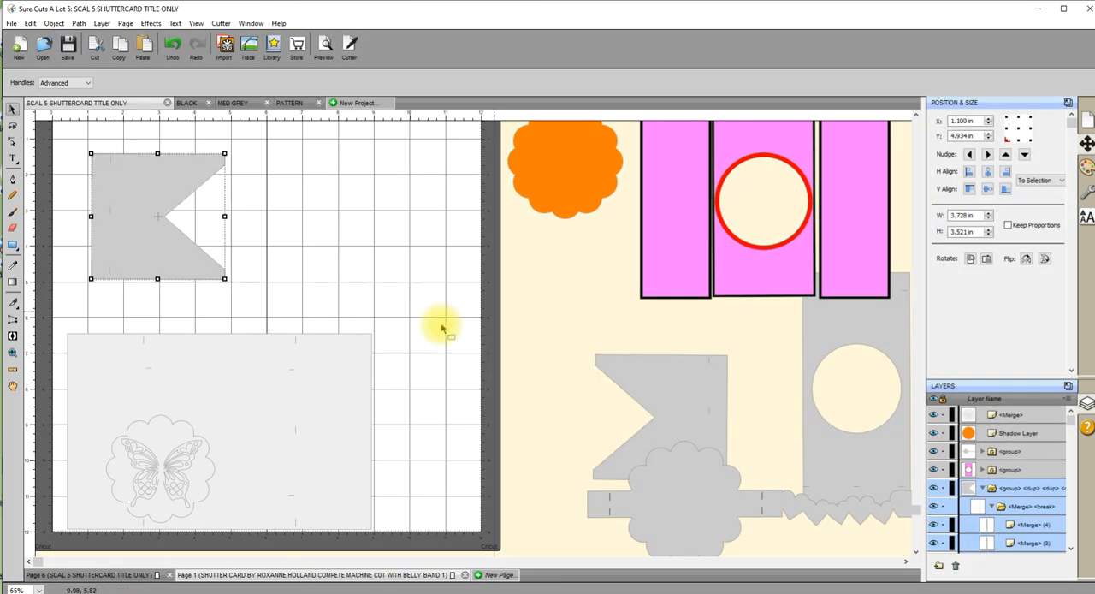
pyautogui.moveTo(649, 382); pyautogui.dragTo(384, 175)
pyautogui.moveTo(664, 508); pyautogui.dragTo(190, 228)
pyautogui.moveTo(838, 457); pyautogui.dragTo(396, 339)
pyautogui.moveTo(266, 445); pyautogui.dragTo(748, 467)
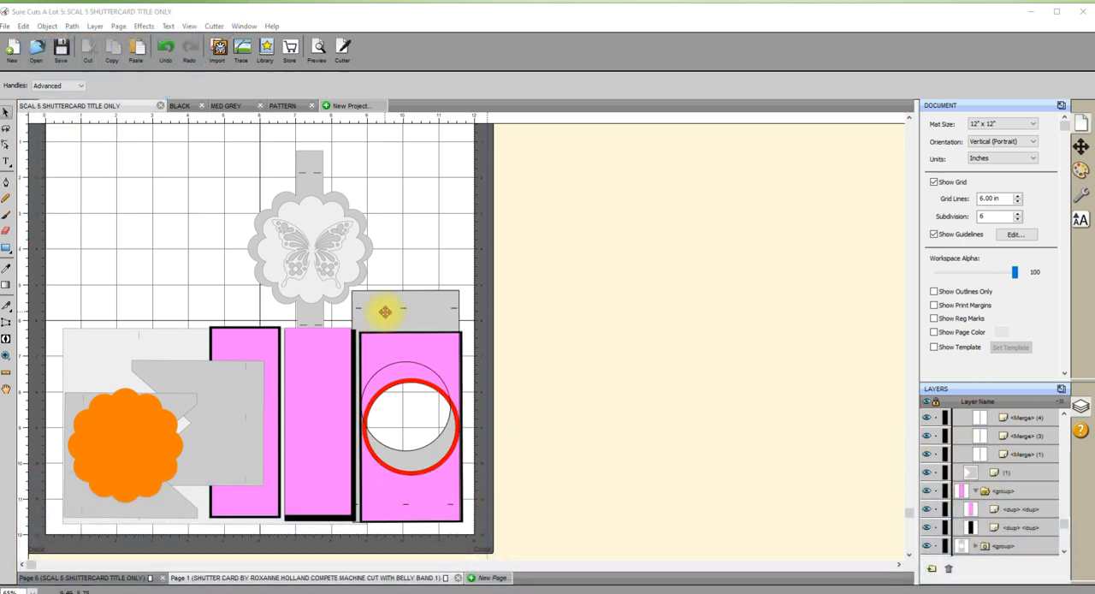
# Shift the grey circle-window panel slightly to the right and move the pink circle-window panel group off the mat.
pyautogui.moveTo(384, 311)
pyautogui.mouseDown()
pyautogui.moveTo(768, 237)
pyautogui.moveTo(414, 273)
pyautogui.moveTo(393, 309)
pyautogui.mouseUp()
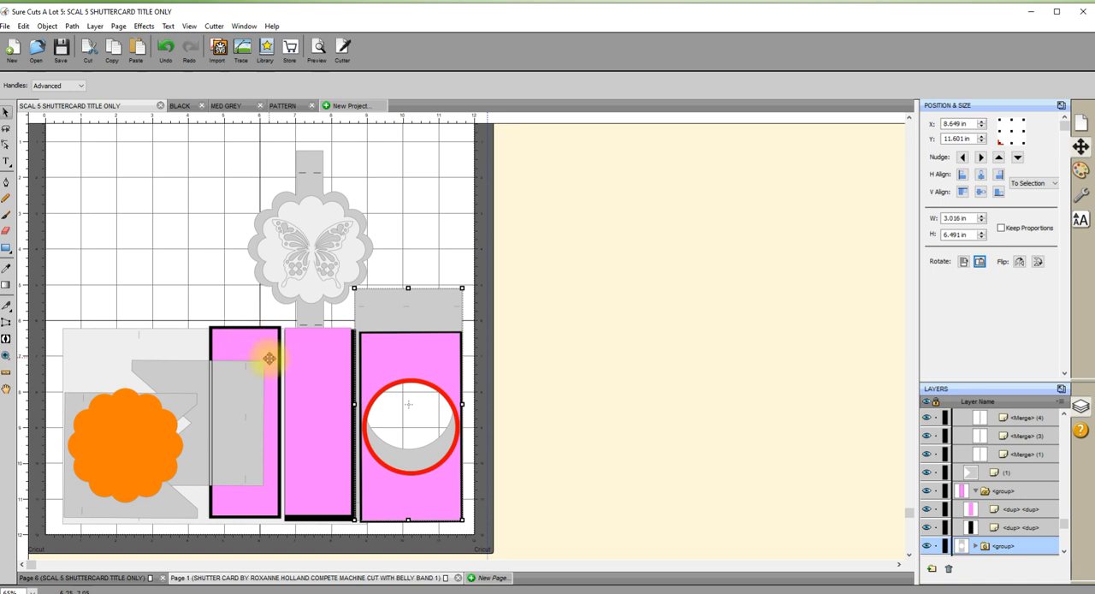
pyautogui.click(636, 354)
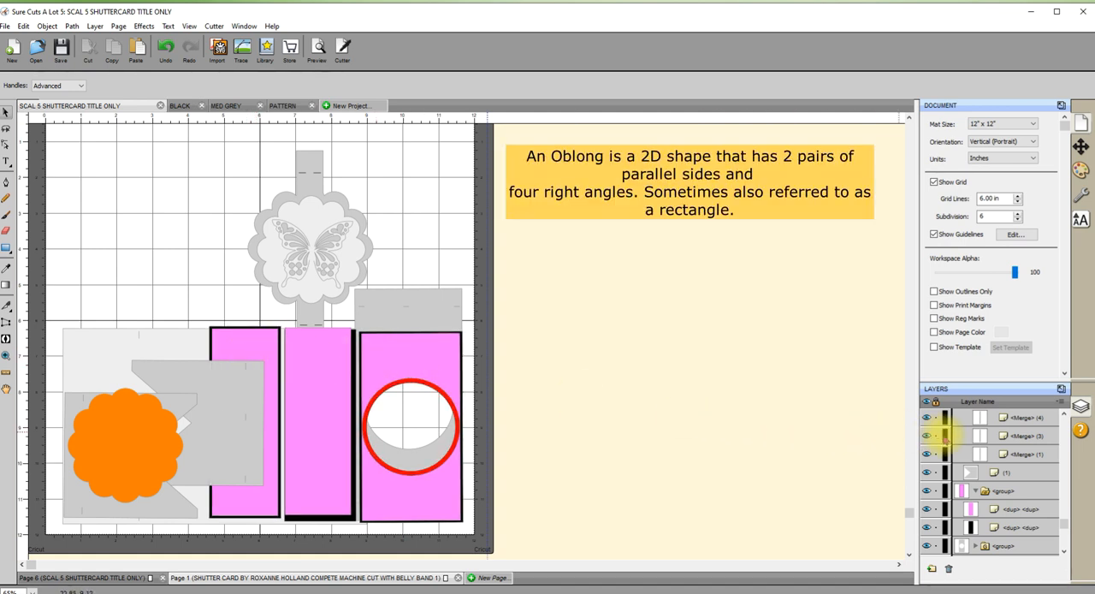
pyautogui.scroll(5, 978, 493)
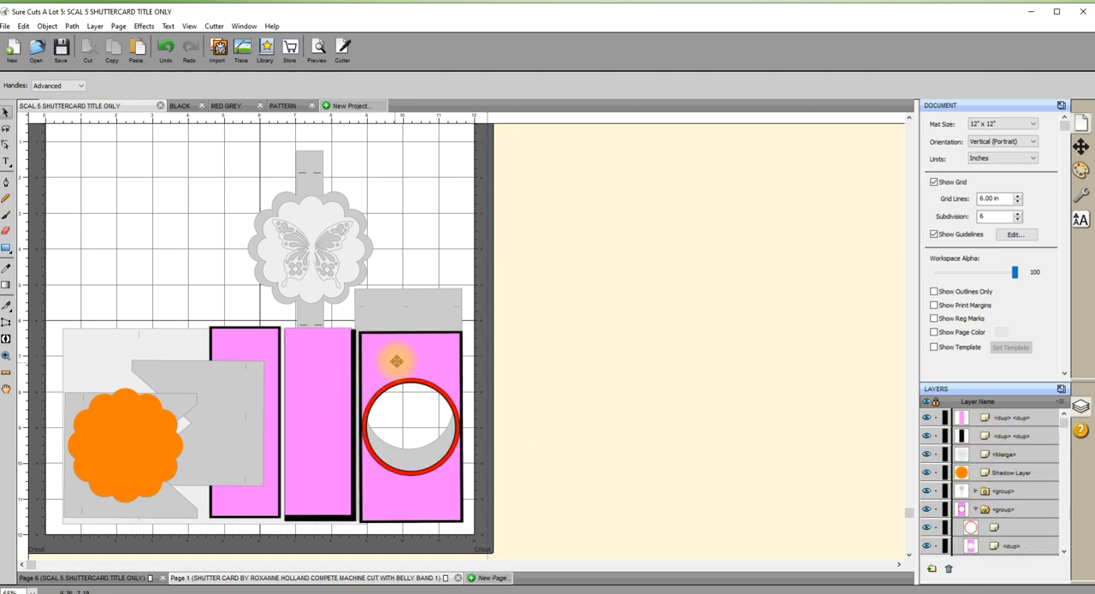
pyautogui.moveTo(394, 360); pyautogui.dragTo(606, 304)
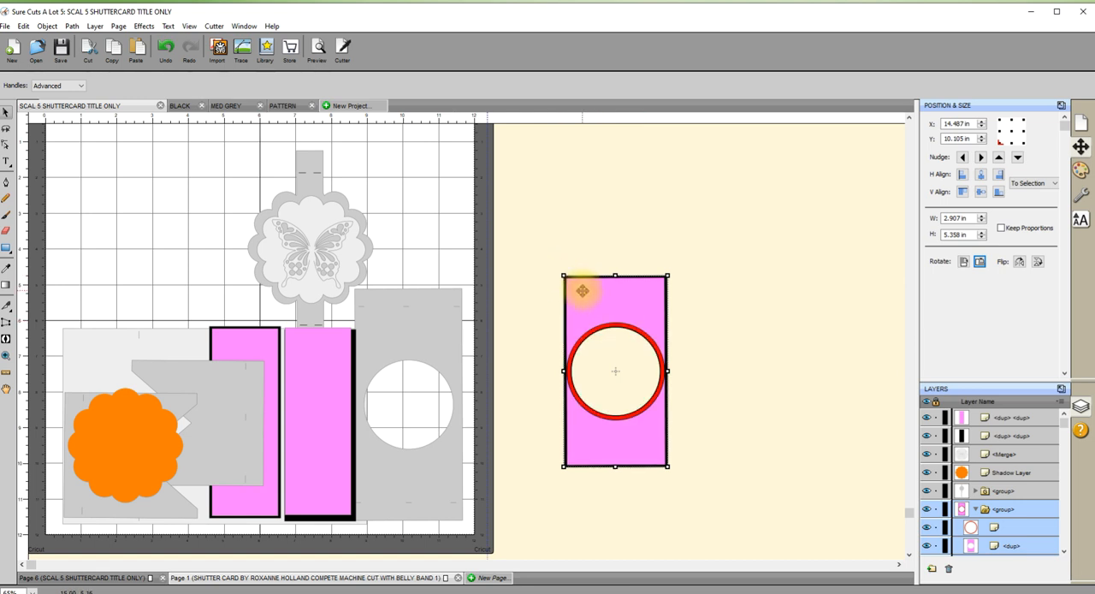
pyautogui.scroll(-1, 967, 513)
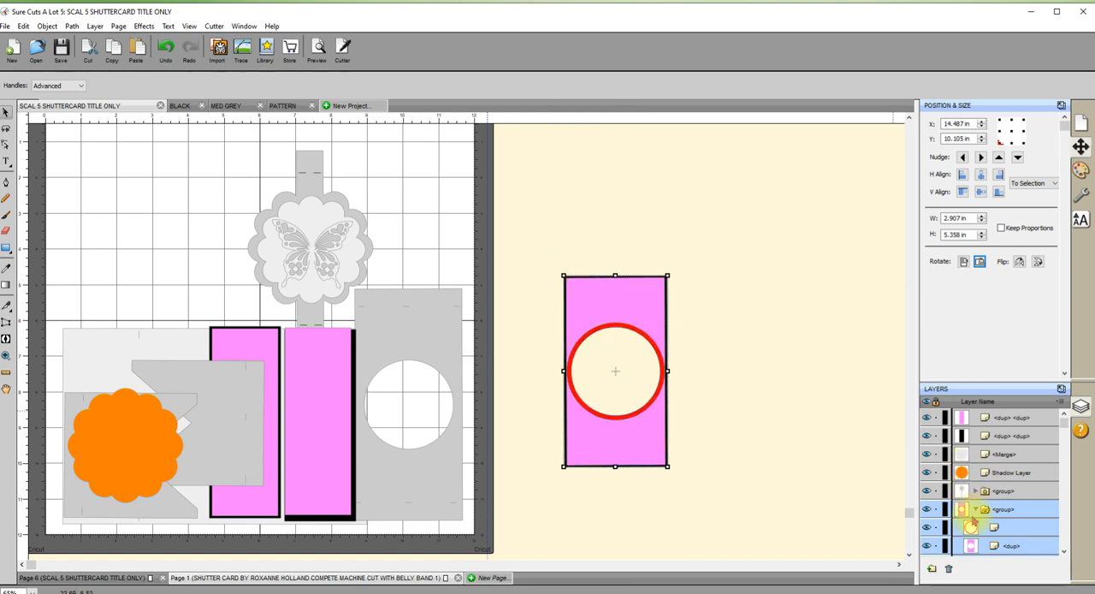
pyautogui.scroll(-1, 972, 519)
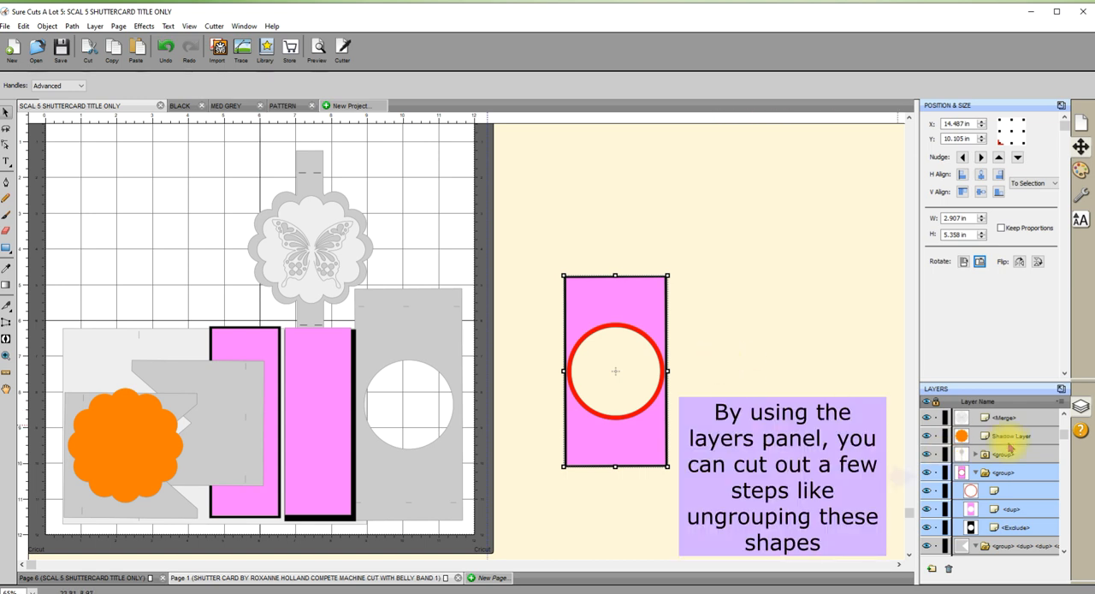
# Move the pink circle-window panel group onto the mat, over the lower part of the grey circle-window panel.
pyautogui.click(975, 473)
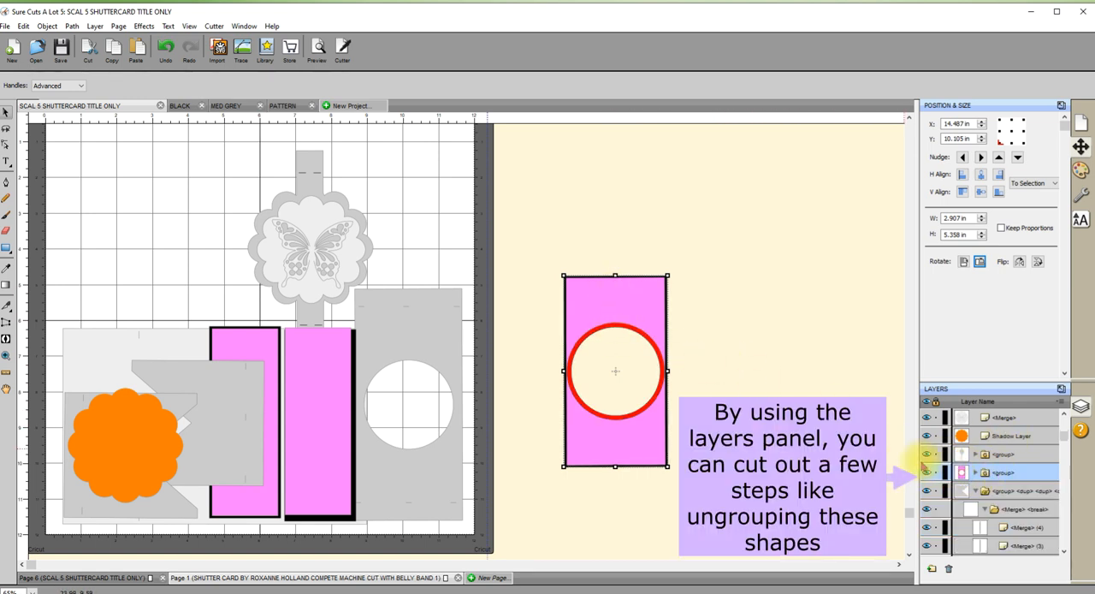
pyautogui.click(976, 473)
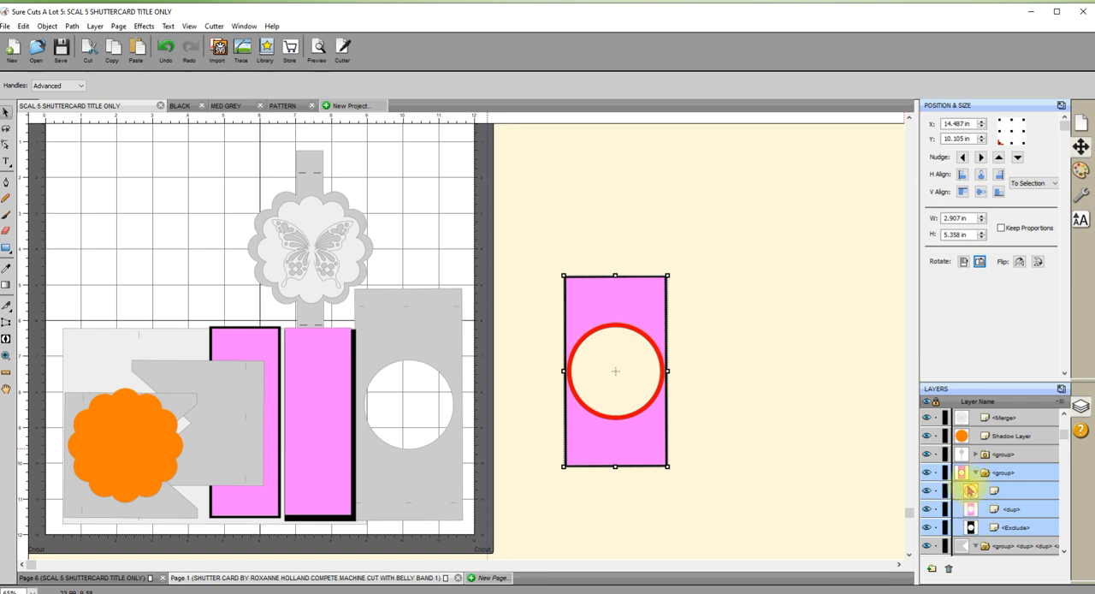
pyautogui.moveTo(641, 313); pyautogui.dragTo(436, 372)
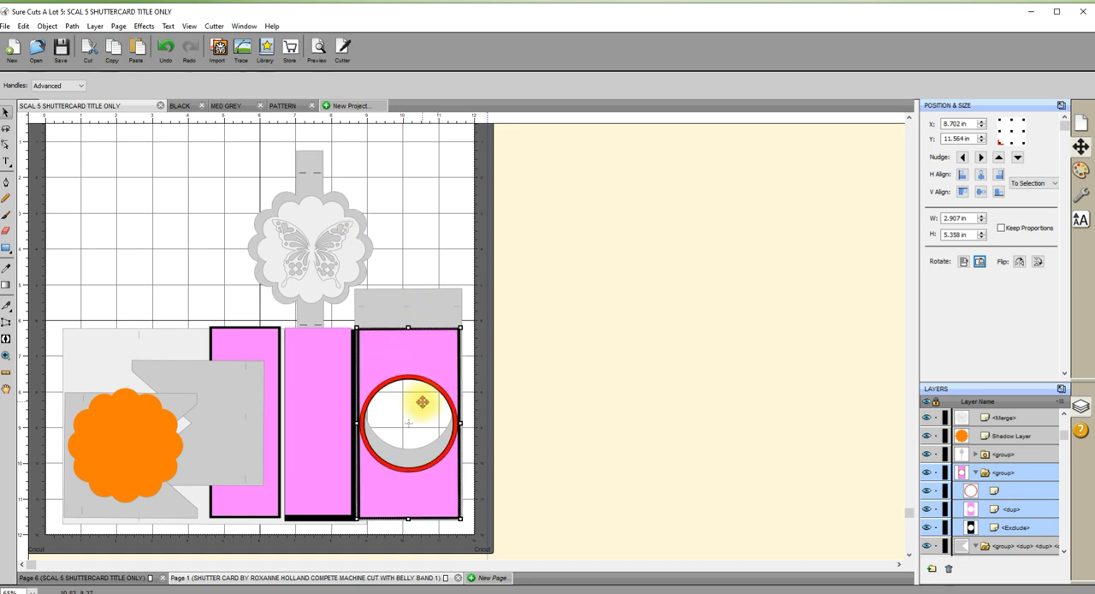
pyautogui.click(574, 389)
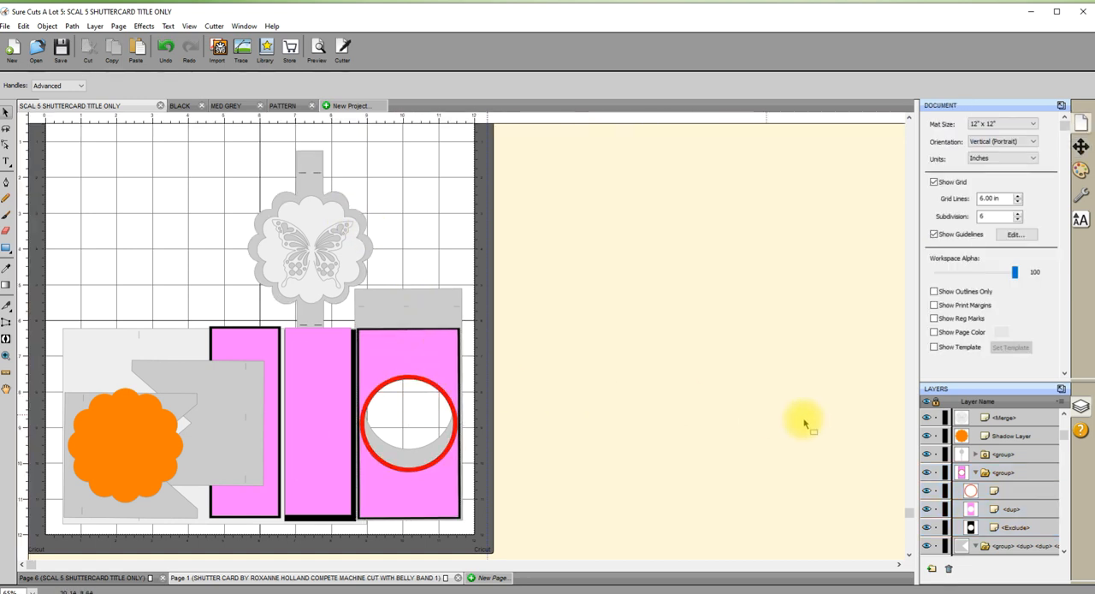
# Select the pink layers of all three panels together in the layer list, leaving out their black backings.
pyautogui.scroll(1, 997, 496)
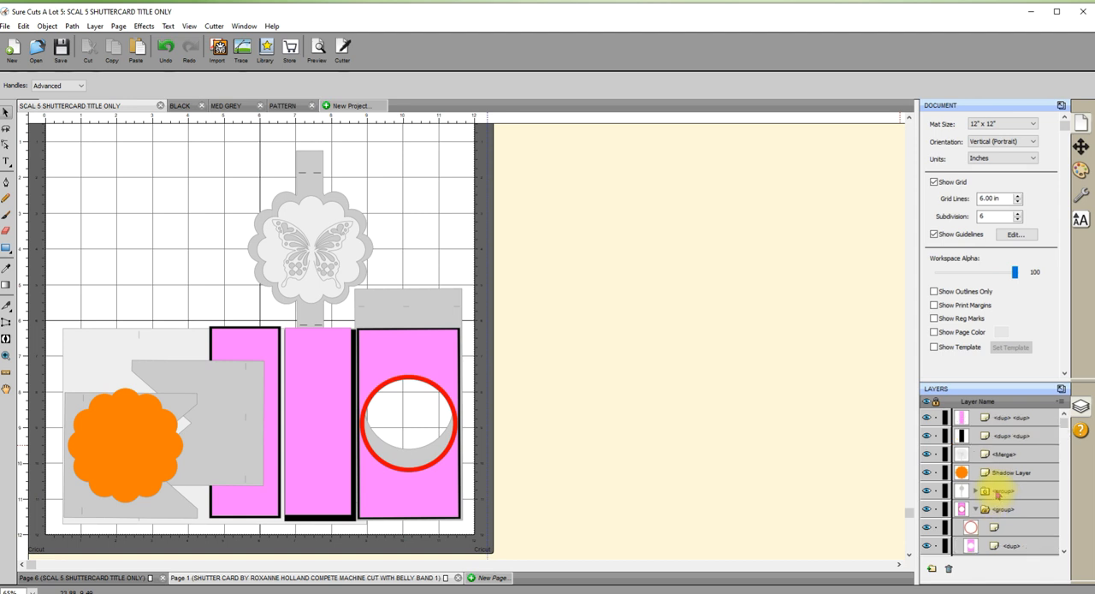
pyautogui.click(962, 418)
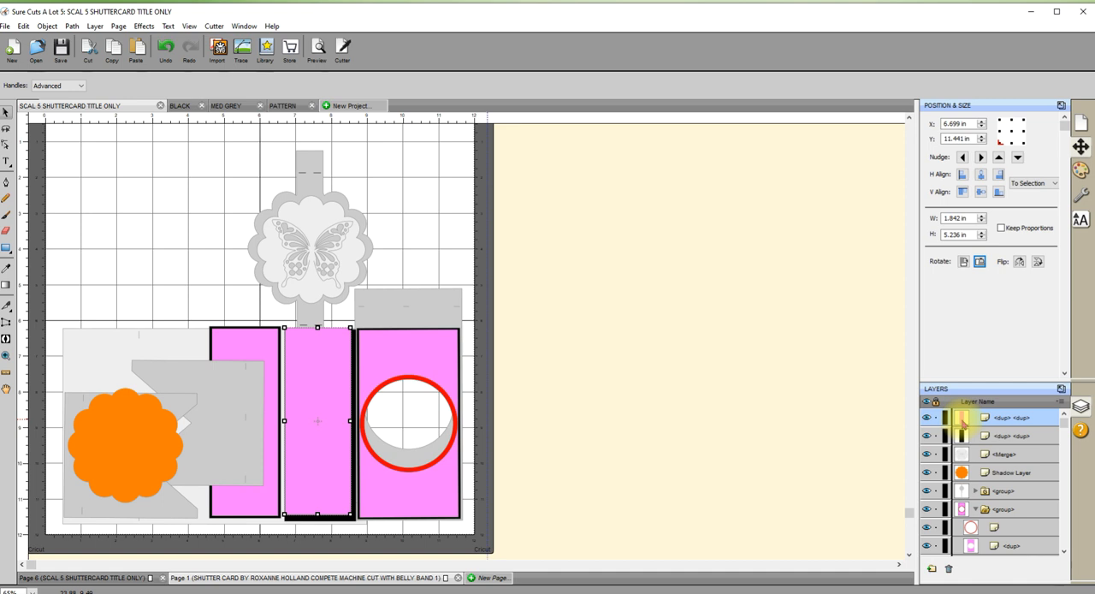
pyautogui.scroll(-1, 963, 417)
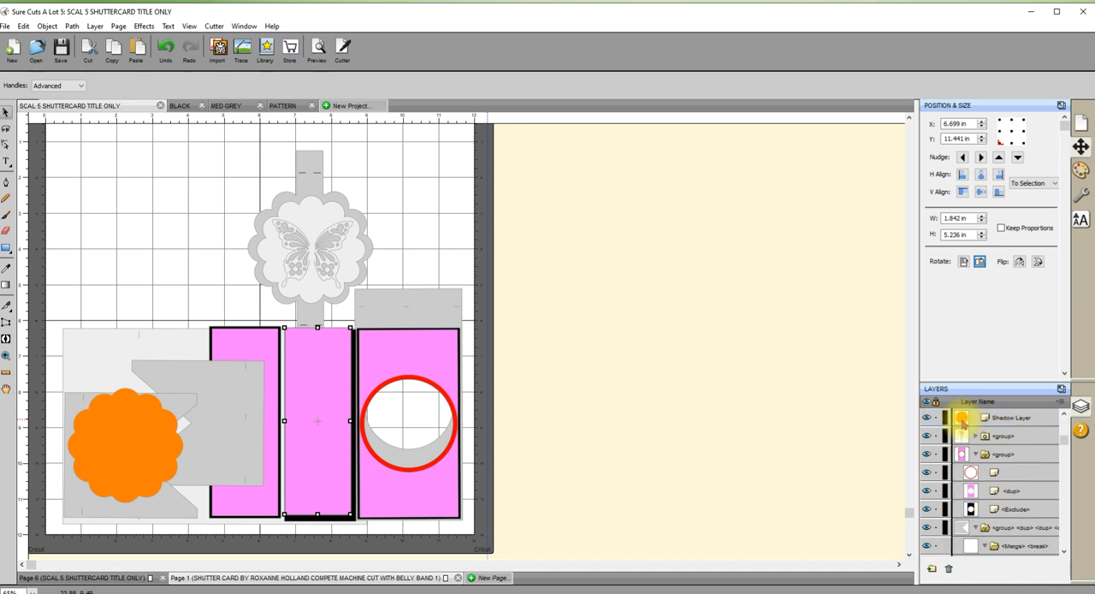
pyautogui.keyDown('shift'); pyautogui.click(972, 493); pyautogui.keyUp('shift')
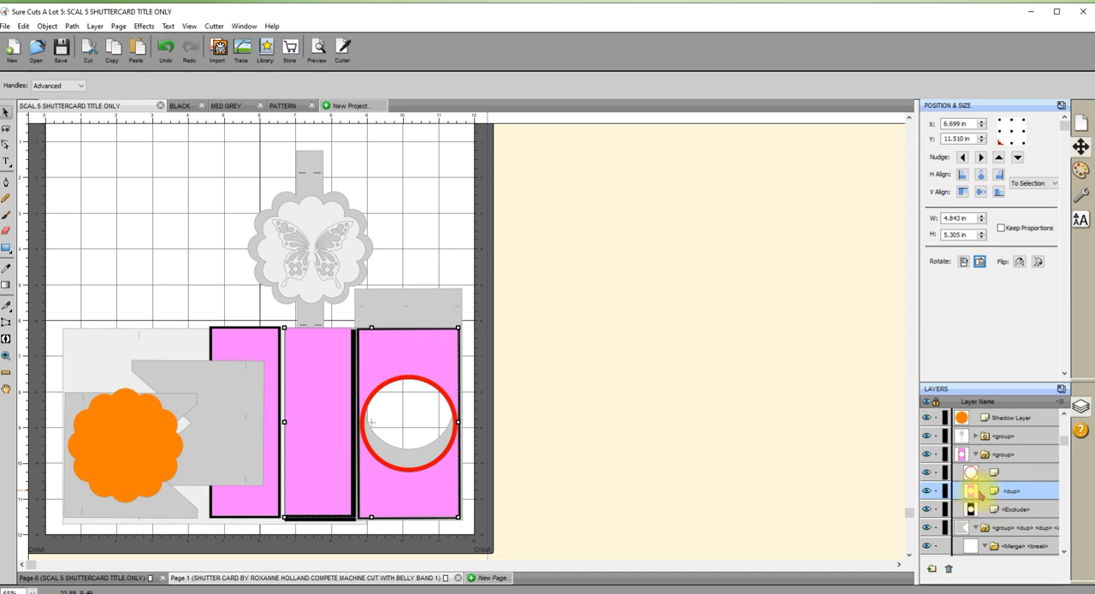
pyautogui.scroll(-8, 976, 494)
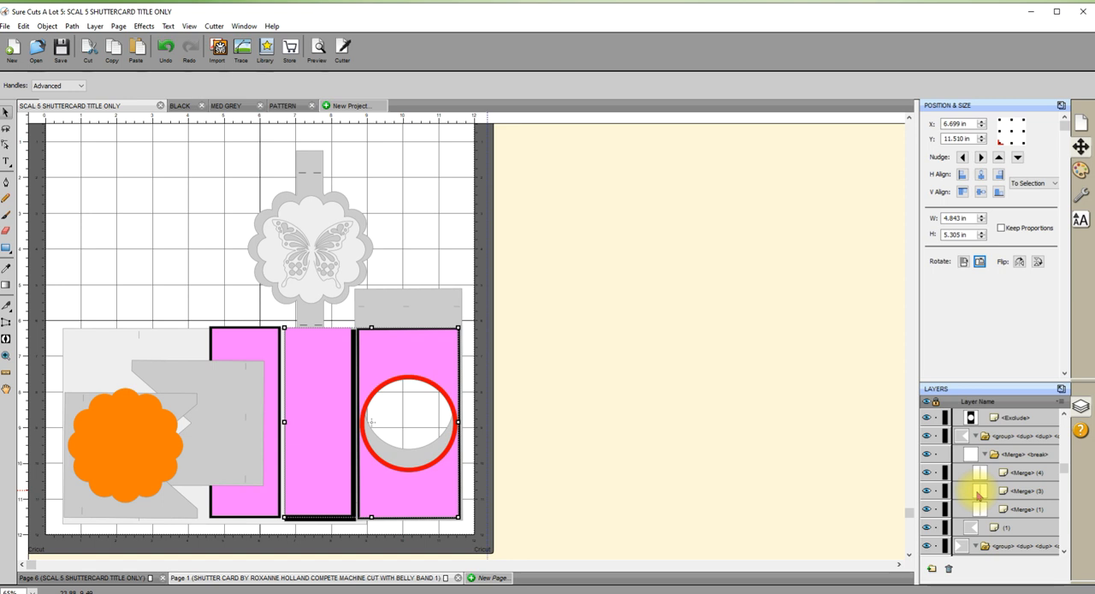
pyautogui.scroll(-5, 978, 496)
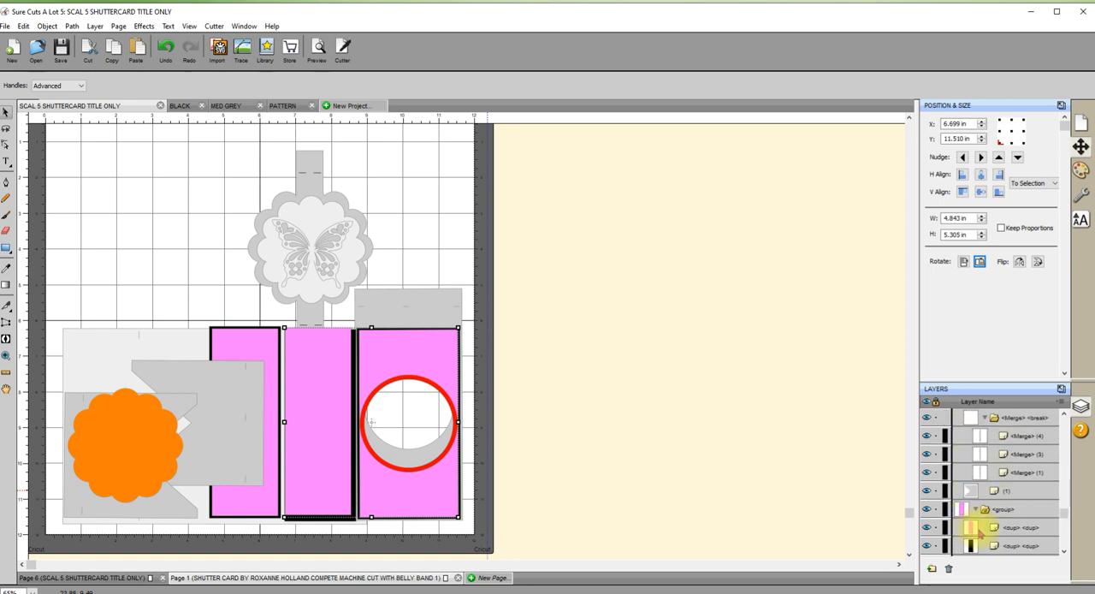
pyautogui.keyDown('shift'); pyautogui.click(976, 530); pyautogui.keyUp('shift')
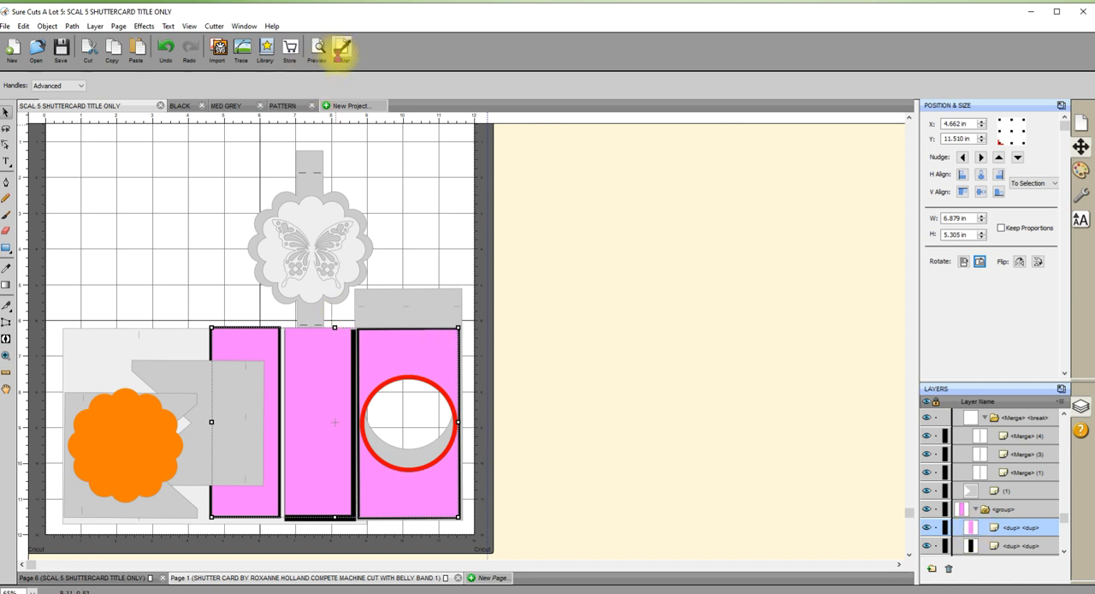
# Compare the cut preview of the pink panels with Cut selection only off and on, and close the cut settings without cutting.
pyautogui.click(342, 48)
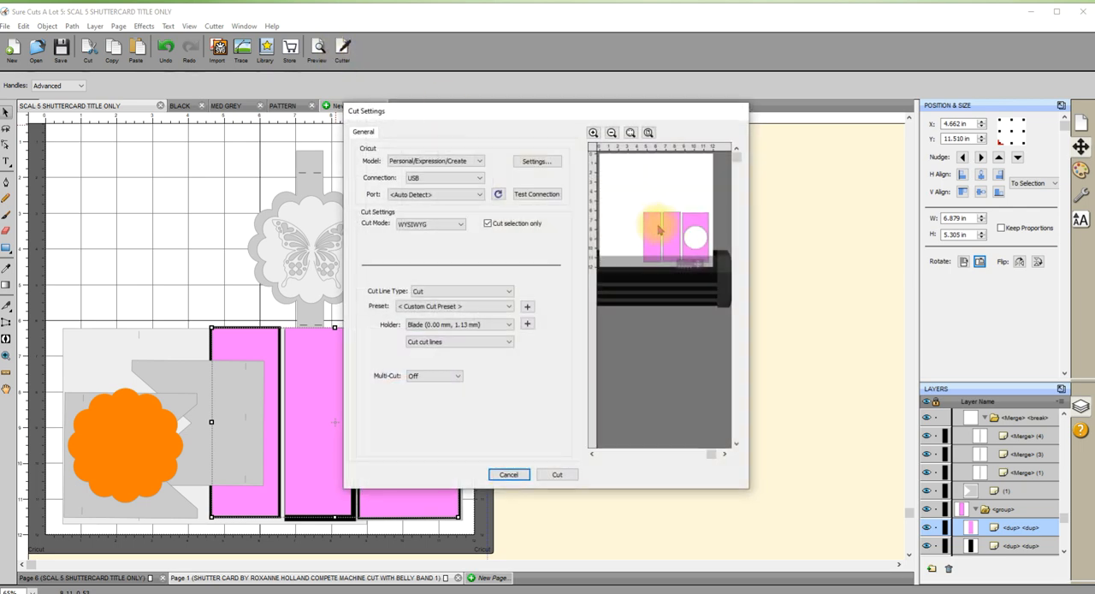
pyautogui.moveTo(559, 110); pyautogui.dragTo(684, 143)
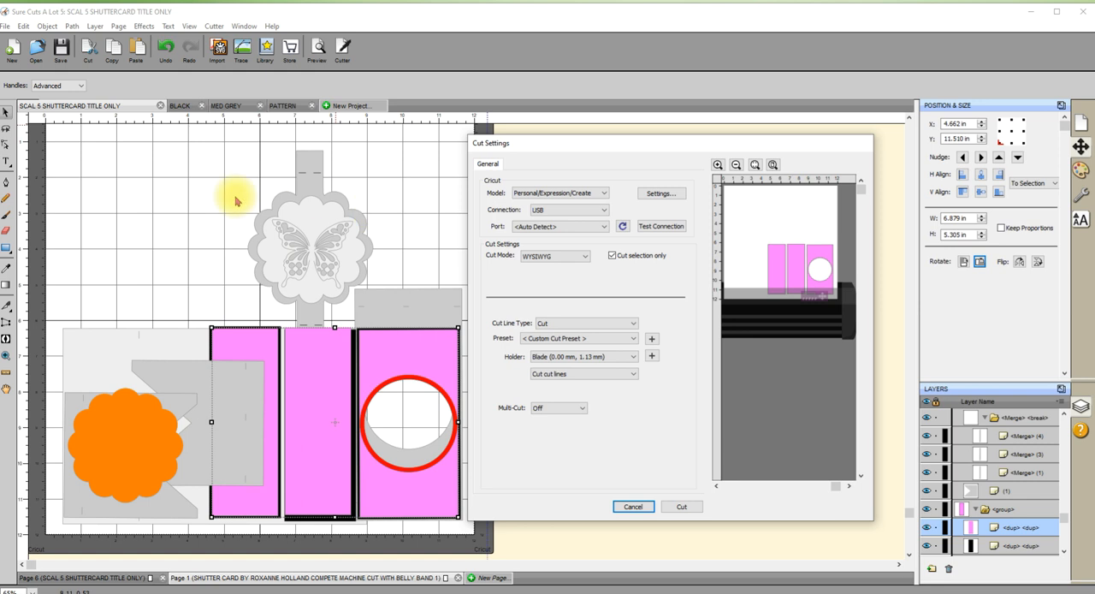
pyautogui.click(612, 256)
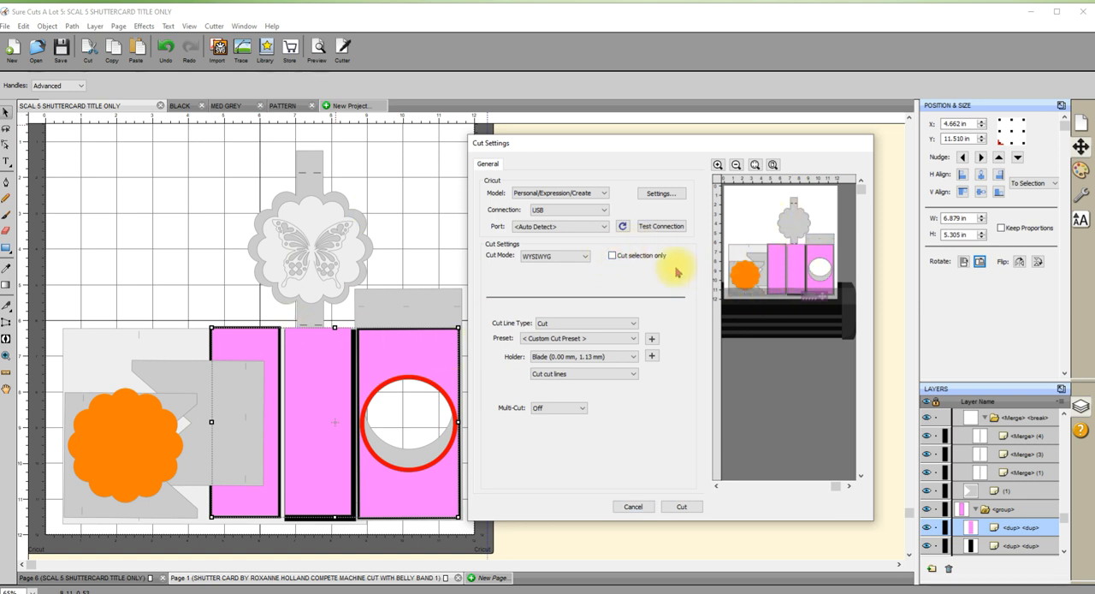
pyautogui.click(612, 255)
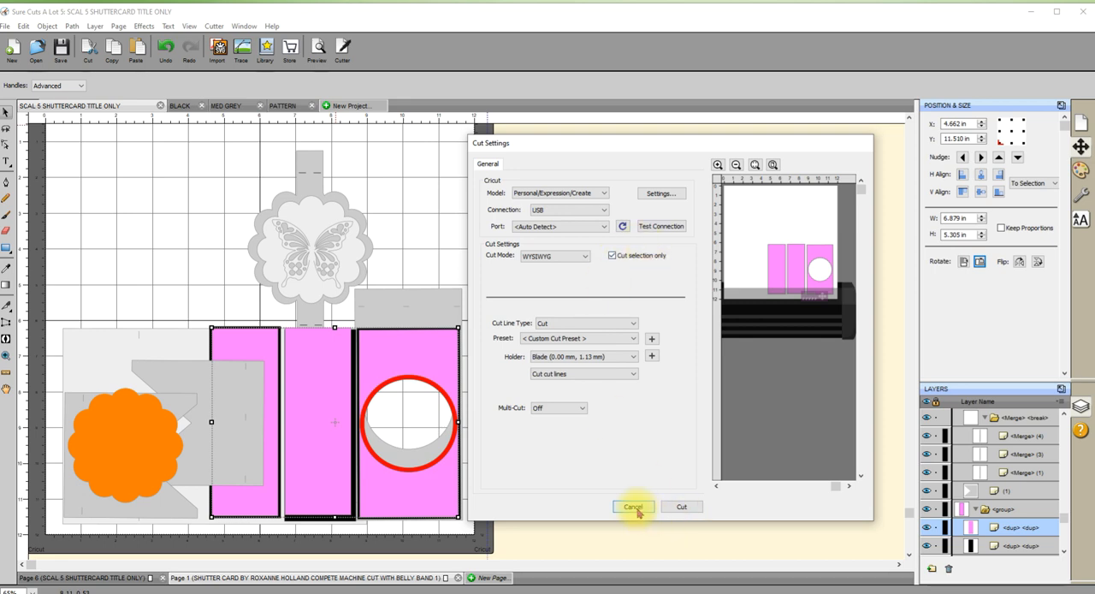
pyautogui.press('Escape')
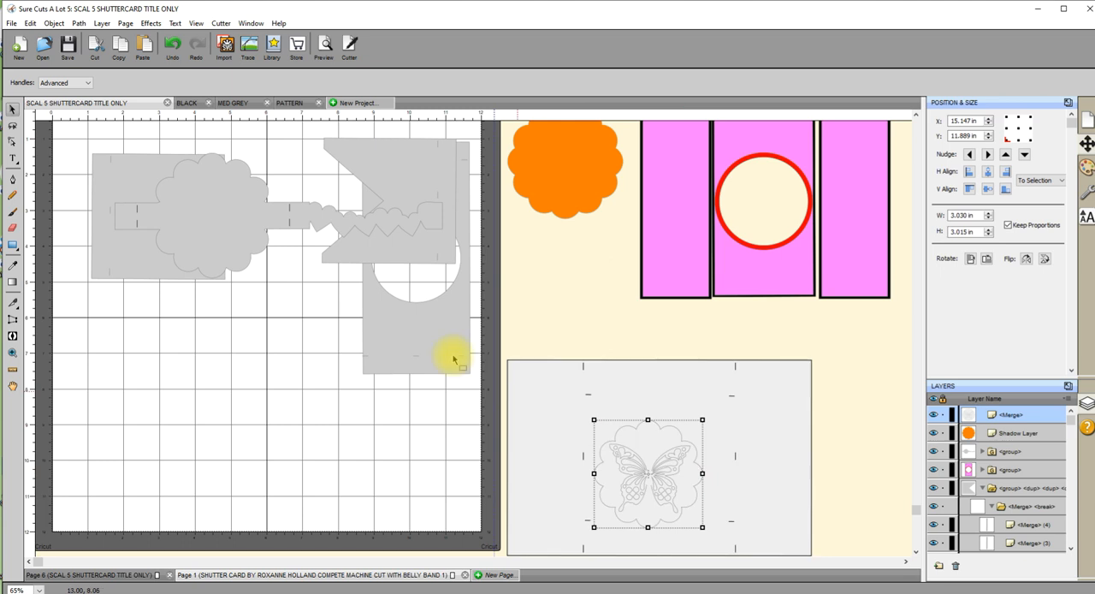
# Interlock the two notched grey pieces on the mat's lower left and shift the grey circle-window panel to its lower right.
pyautogui.moveTo(139, 258); pyautogui.dragTo(118, 497)
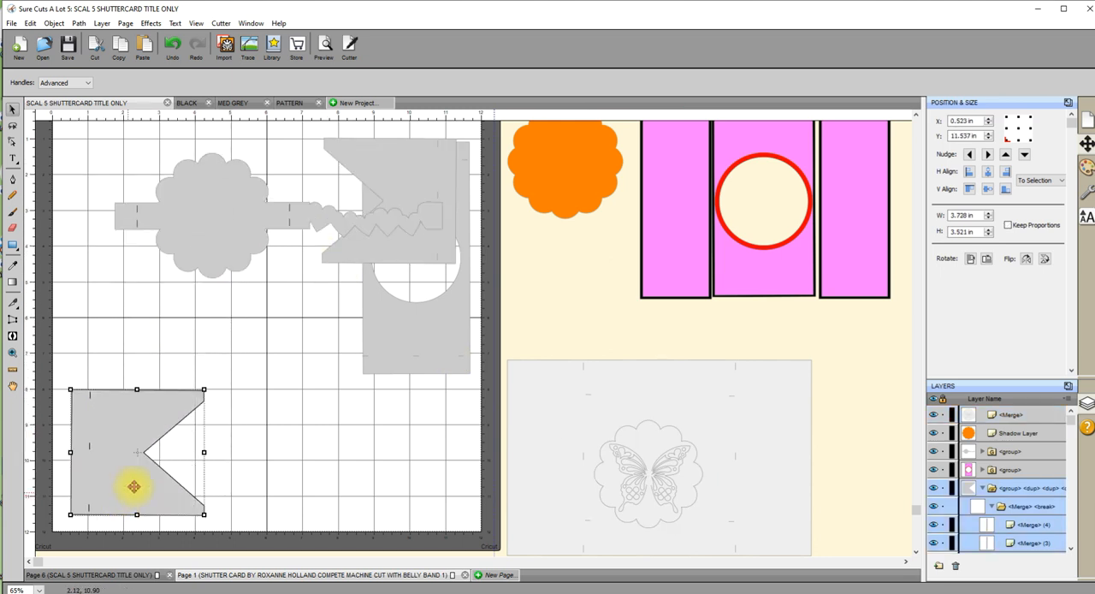
pyautogui.moveTo(415, 186); pyautogui.dragTo(248, 384)
pyautogui.moveTo(414, 346); pyautogui.dragTo(414, 491)
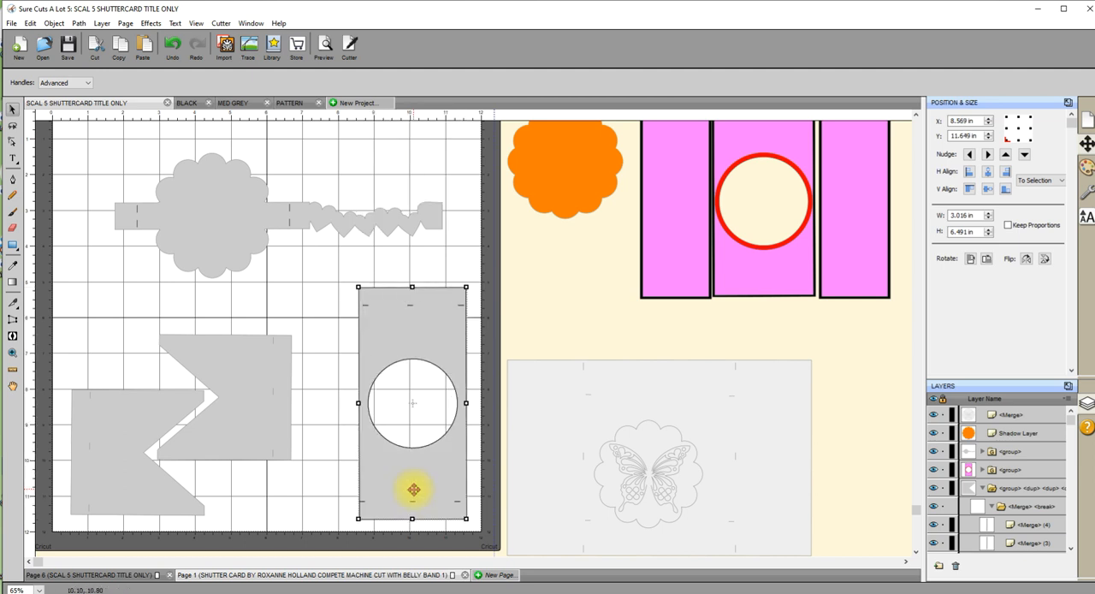
# Rotate the belly band upright between the notched pieces and the circle-window panel, and shift the orange scallop slightly down off the mat.
pyautogui.moveTo(256, 233)
pyautogui.mouseDown()
pyautogui.moveTo(237, 231)
pyautogui.moveTo(245, 242)
pyautogui.mouseUp()
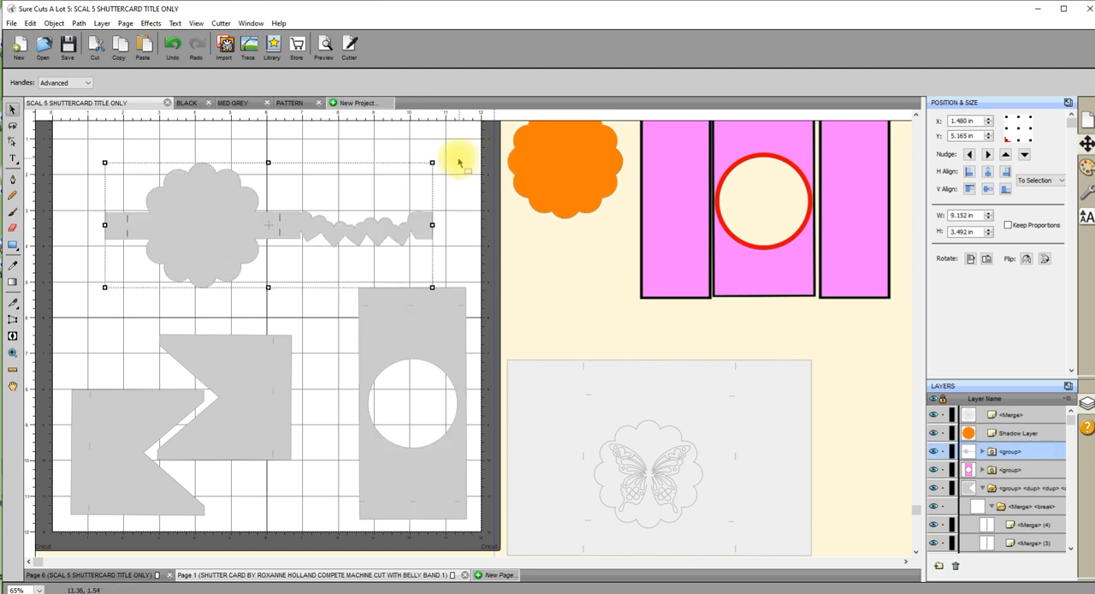
pyautogui.click(986, 259)
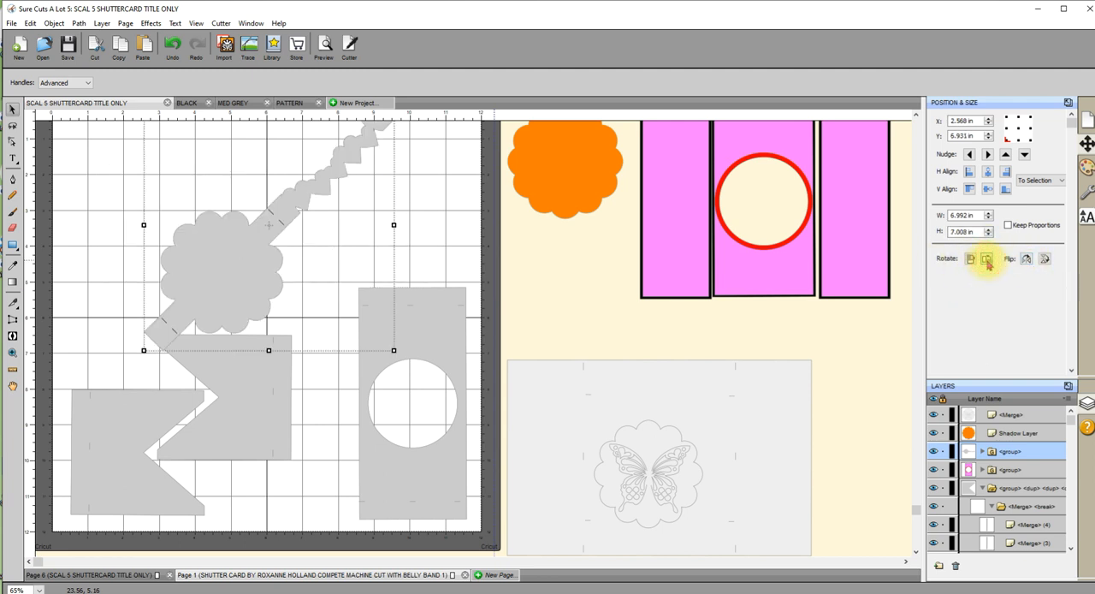
pyautogui.click(988, 261)
pyautogui.click(986, 260)
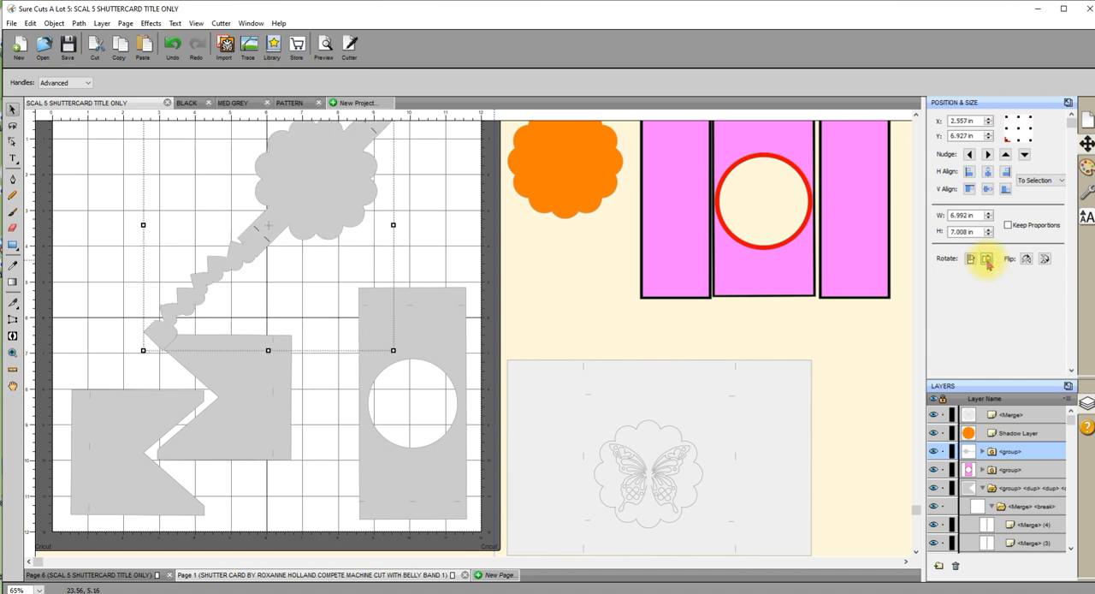
pyautogui.moveTo(293, 186); pyautogui.dragTo(341, 264)
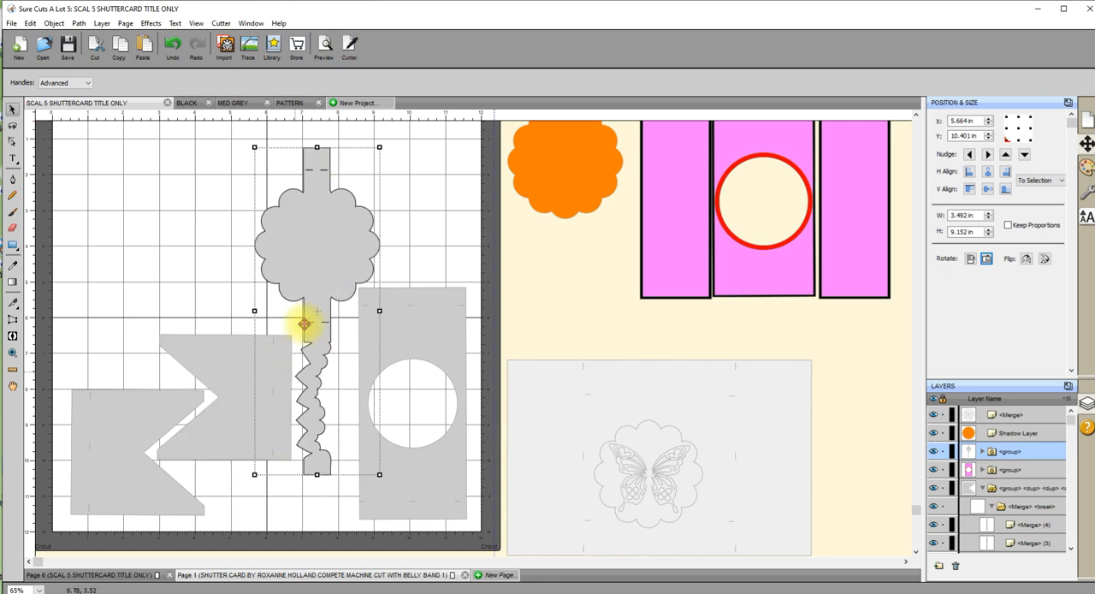
pyautogui.moveTo(564, 171); pyautogui.dragTo(570, 215)
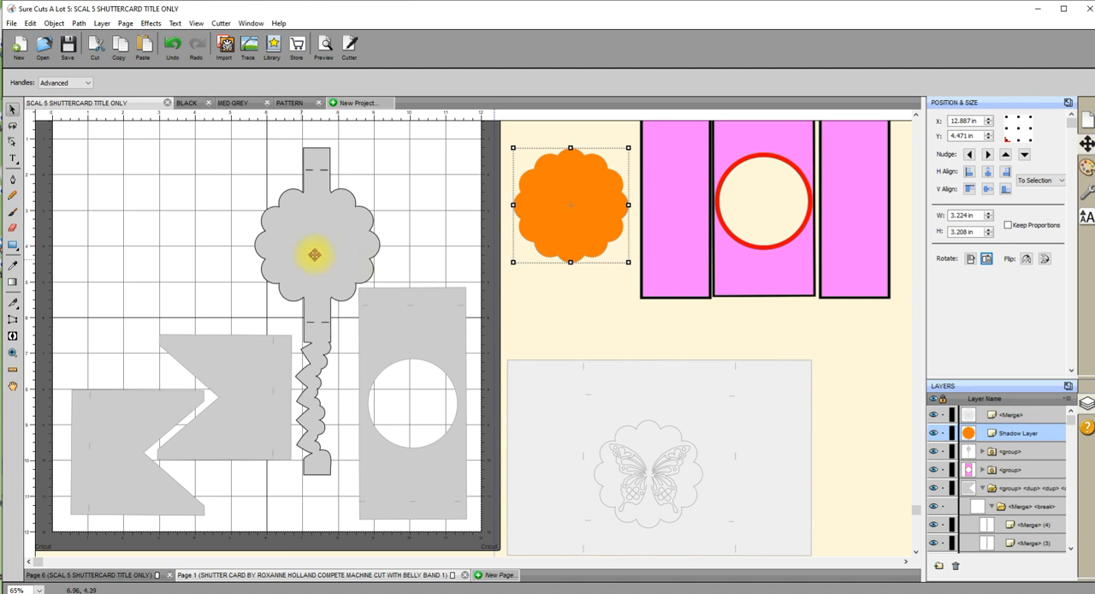
# Select the four grey pieces on the mat, check their cut preview with Cut selection only enabled, and close without cutting.
pyautogui.click(142, 400)
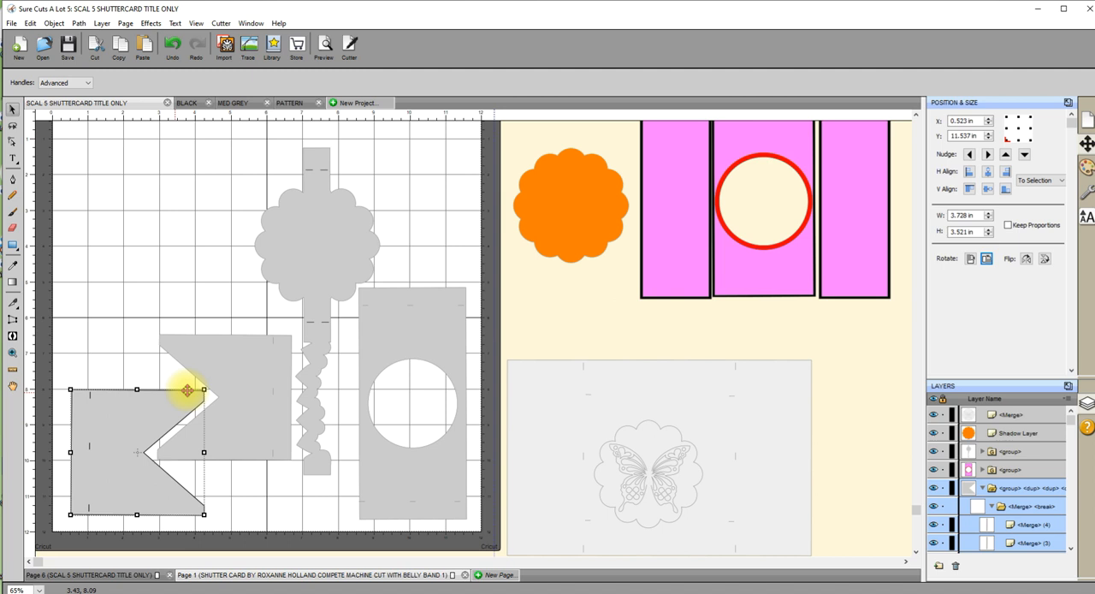
pyautogui.keyDown('shift'); pyautogui.click(241, 375); pyautogui.keyUp('shift')
pyautogui.keyDown('shift'); pyautogui.click(305, 268); pyautogui.keyUp('shift')
pyautogui.keyDown('shift'); pyautogui.click(419, 321); pyautogui.keyUp('shift')
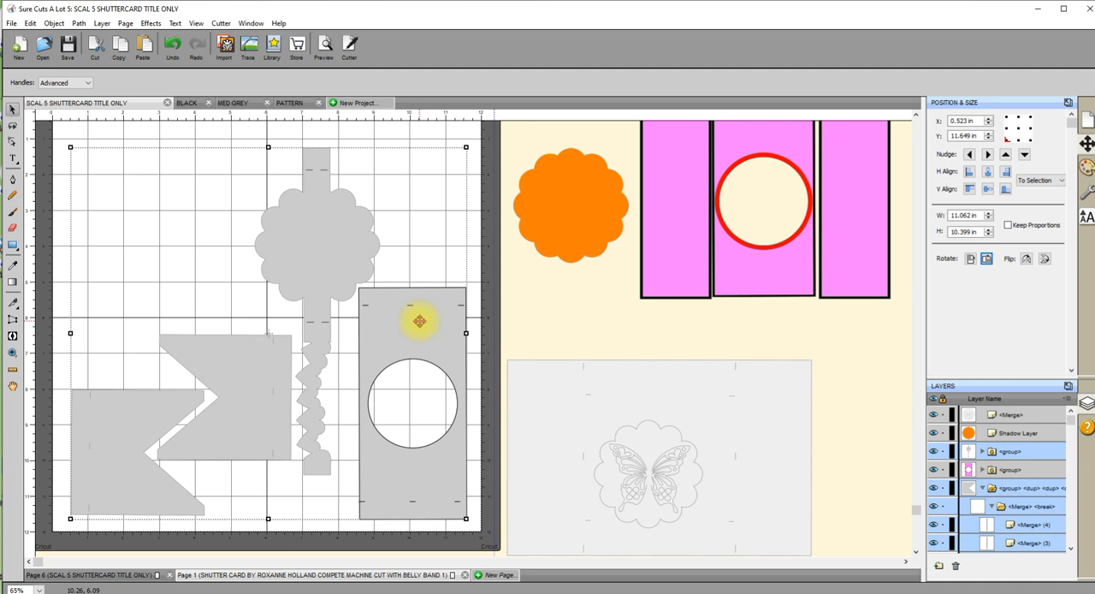
pyautogui.click(349, 45)
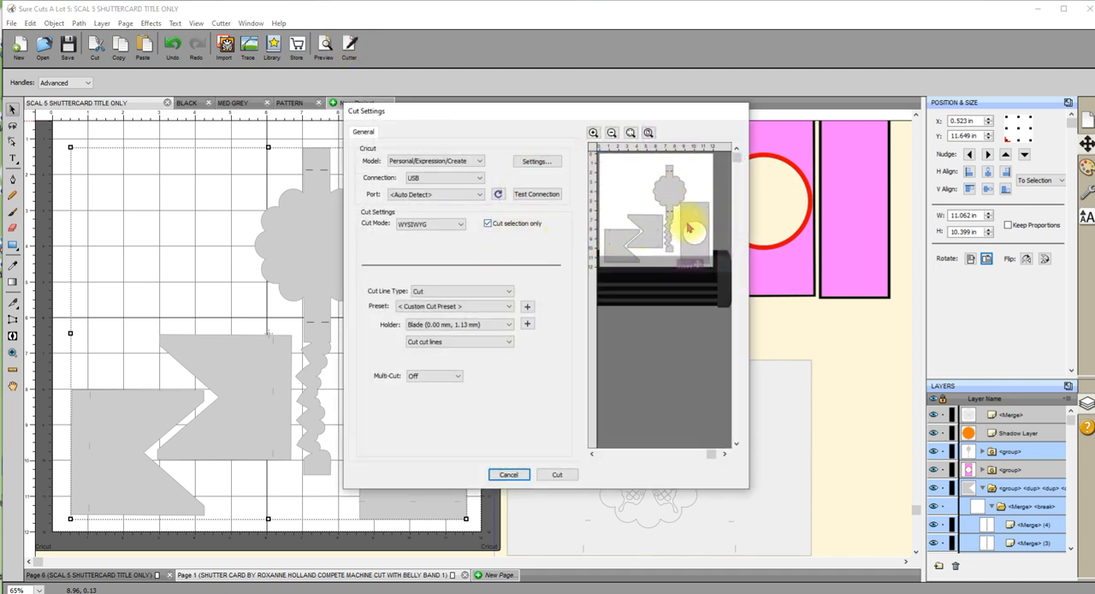
pyautogui.click(508, 474)
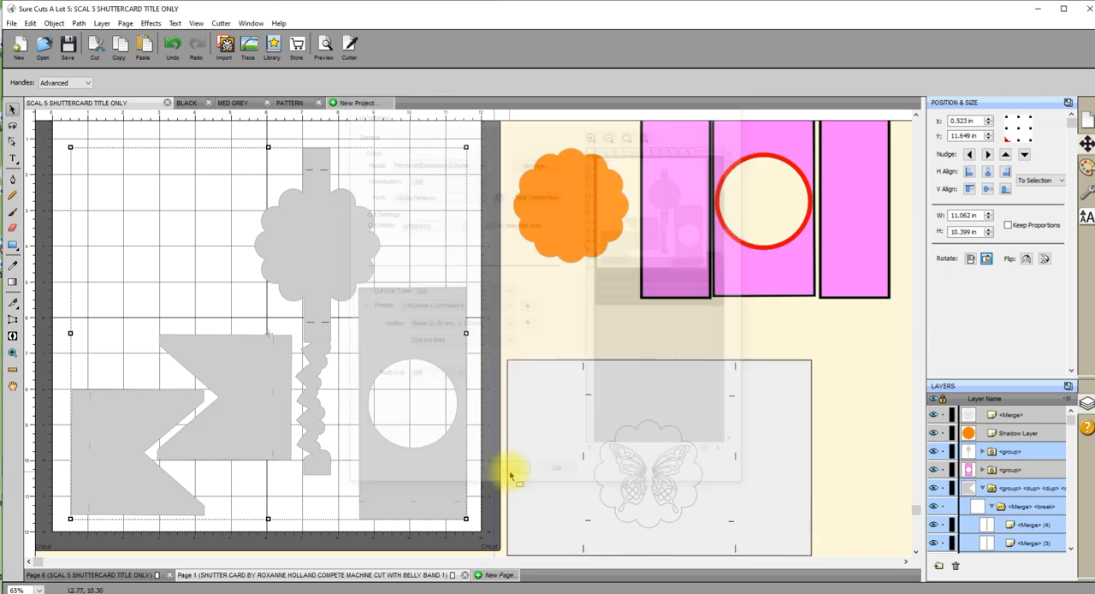
# With nothing selected, preview everything on the mat with Cut selection only turned off, and close the cut settings without cutting.
pyautogui.click(535, 310)
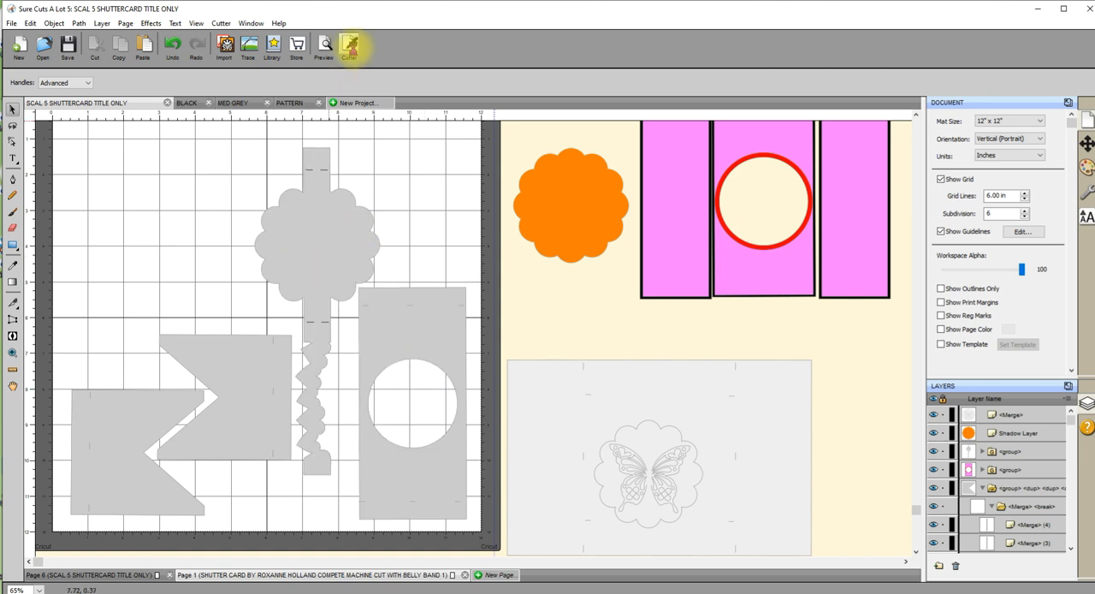
pyautogui.click(349, 45)
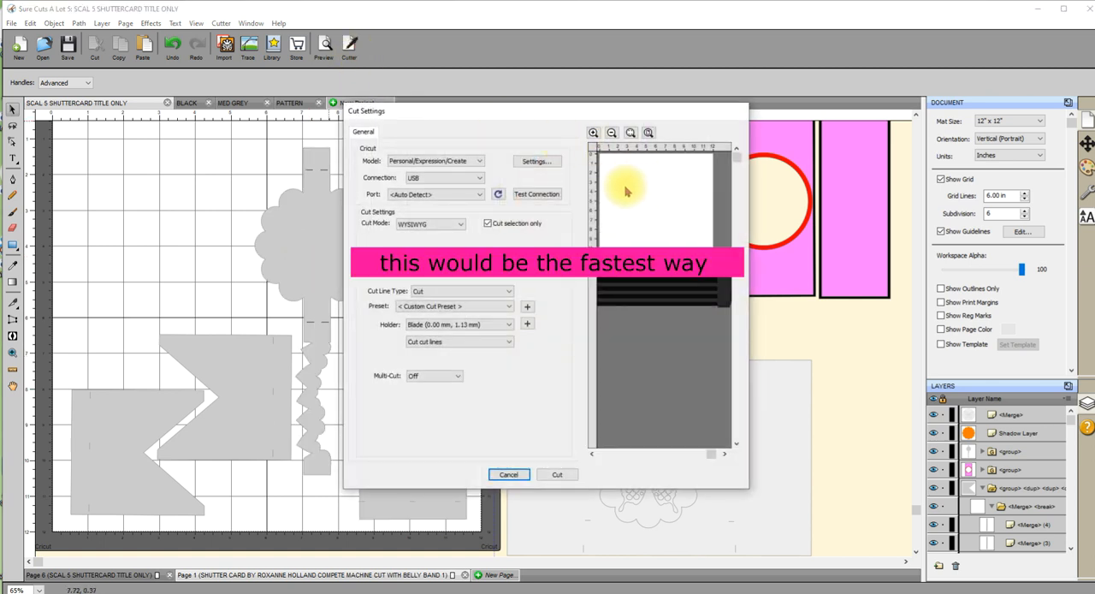
pyautogui.click(487, 226)
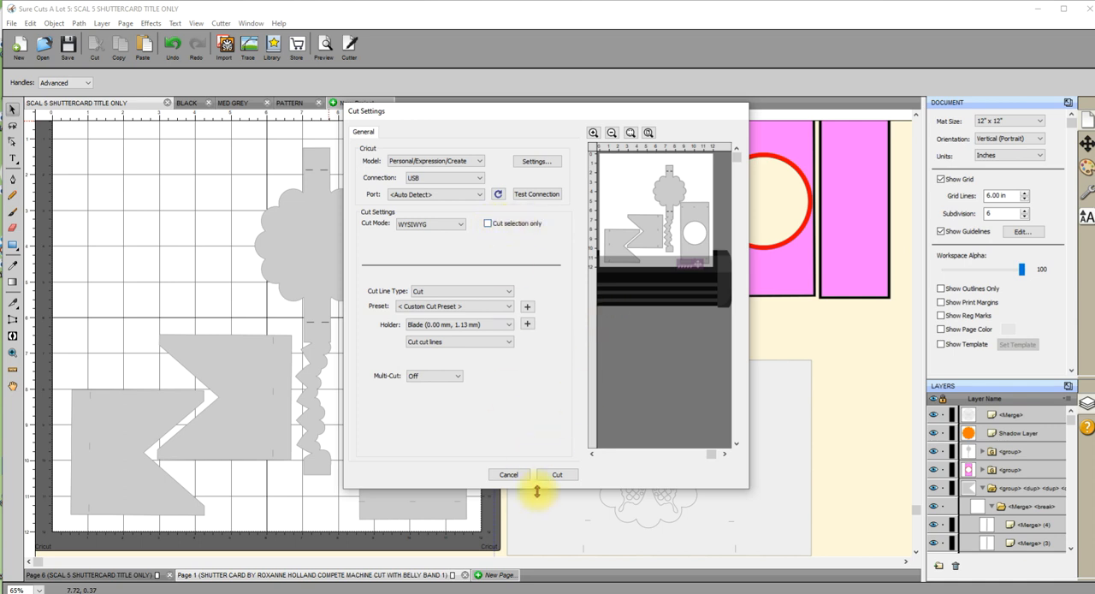
pyautogui.click(505, 474)
# Bring the left pink panel onto the mat, ungroup it, and move its pink layer off the mat, leaving the black backing.
pyautogui.moveTo(694, 245); pyautogui.dragTo(141, 264)
pyautogui.rightClick(142, 262)
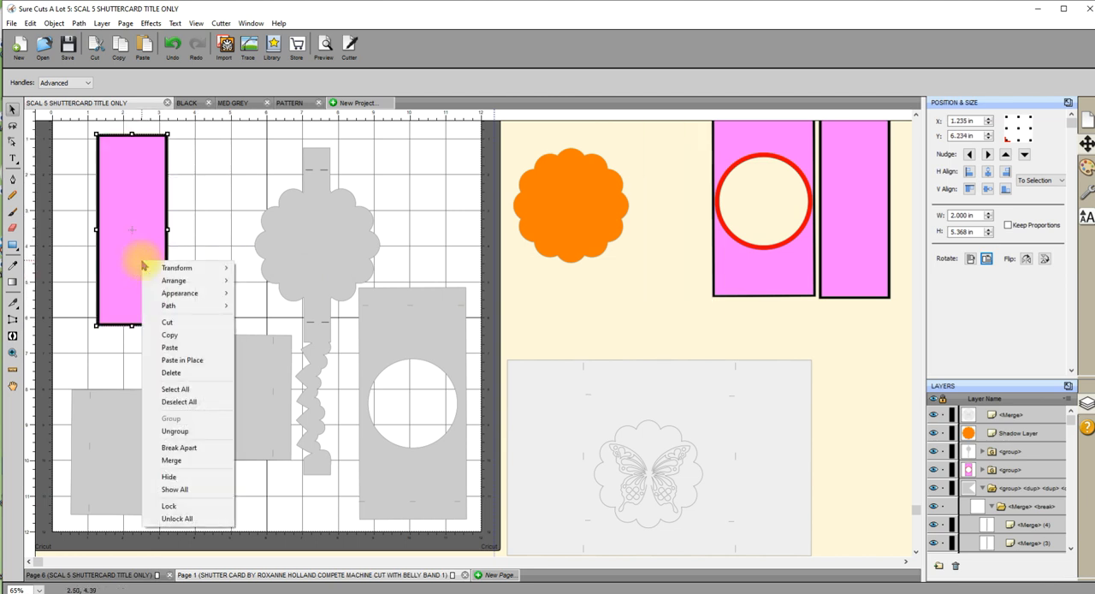
pyautogui.click(175, 430)
pyautogui.moveTo(134, 264); pyautogui.dragTo(665, 260)
pyautogui.moveTo(127, 219); pyautogui.dragTo(101, 223)
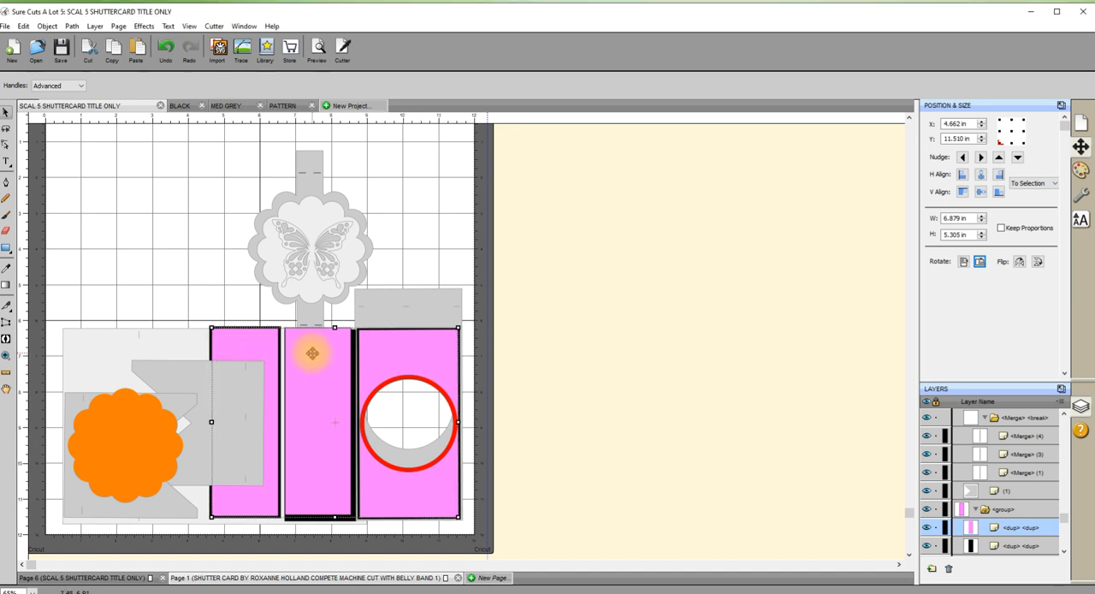
# Align the three selected pink layers along their top edges and nudge the middle pink panel slightly to the left.
pyautogui.click(963, 194)
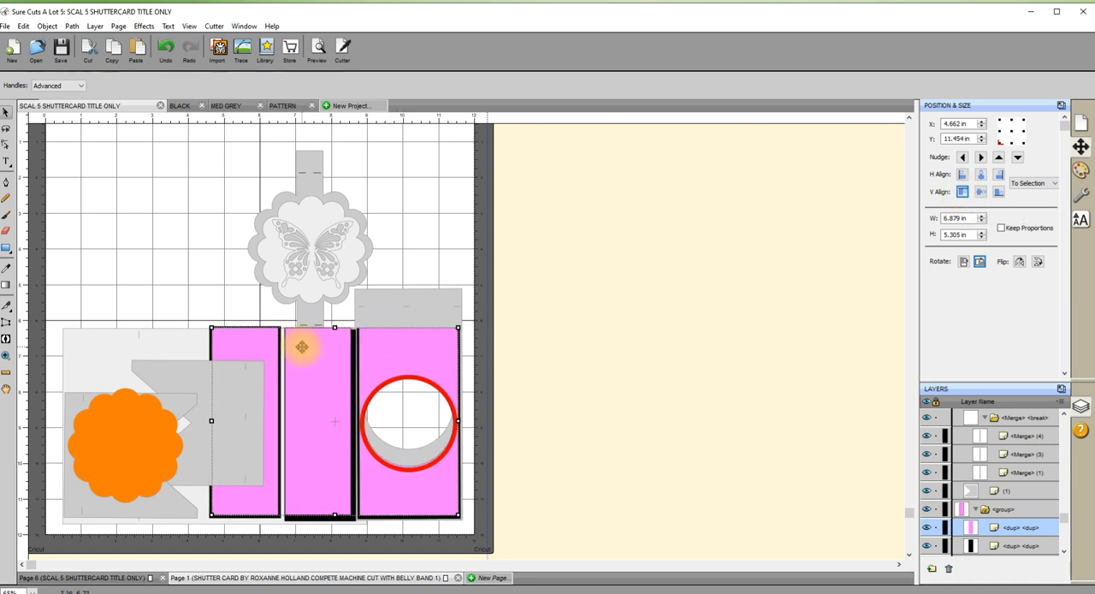
pyautogui.click(523, 318)
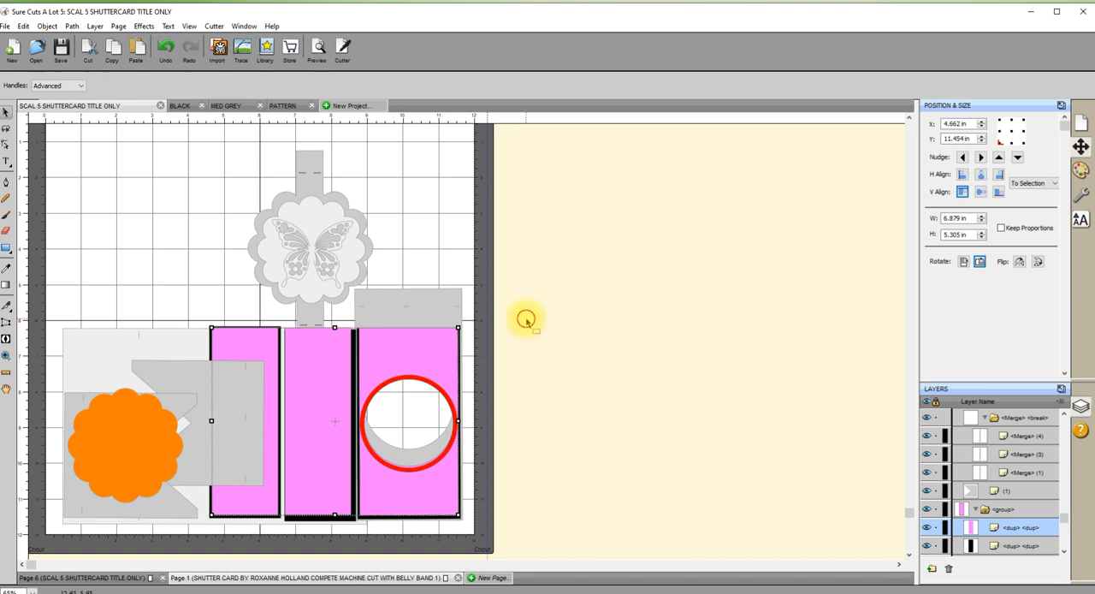
pyautogui.click(317, 367)
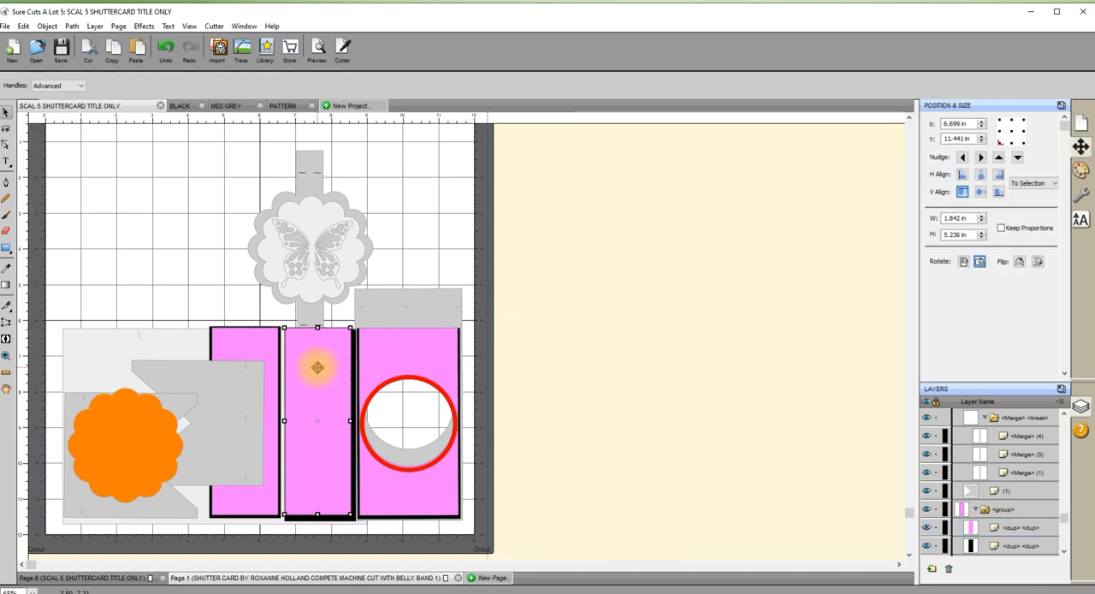
pyautogui.press('Left')
pyautogui.press('Left')
pyautogui.press('Left')
pyautogui.press('Left')
pyautogui.press('Left')
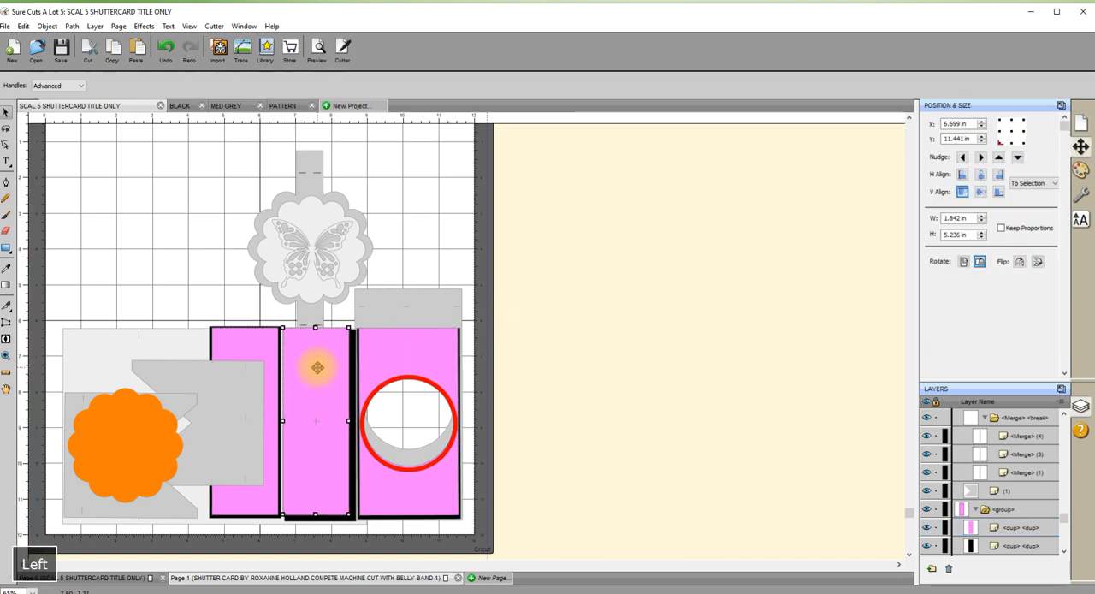
pyautogui.click(963, 160)
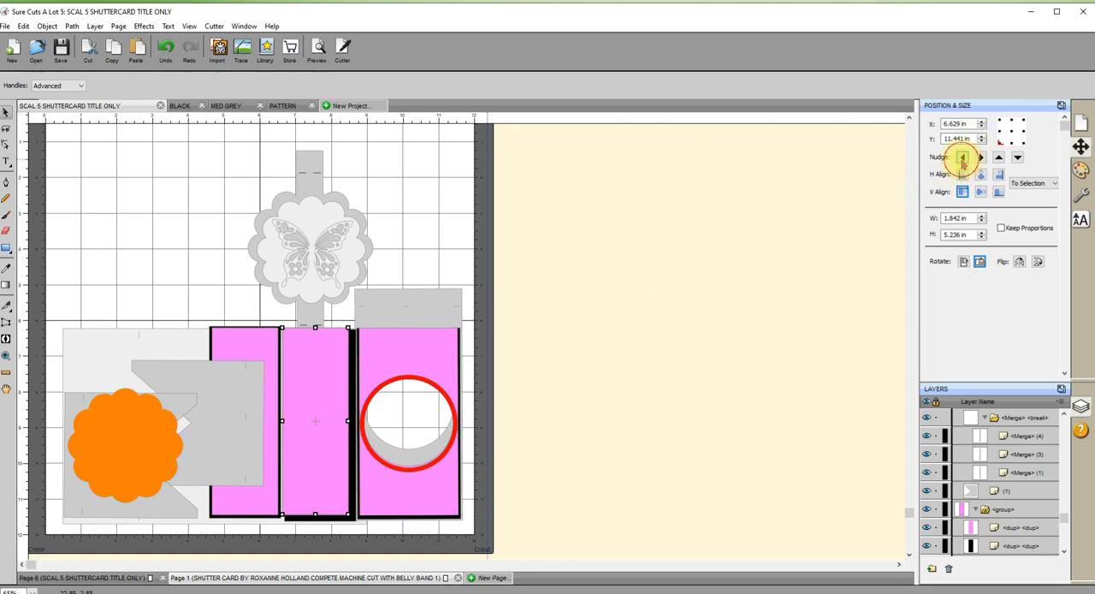
pyautogui.click(962, 159)
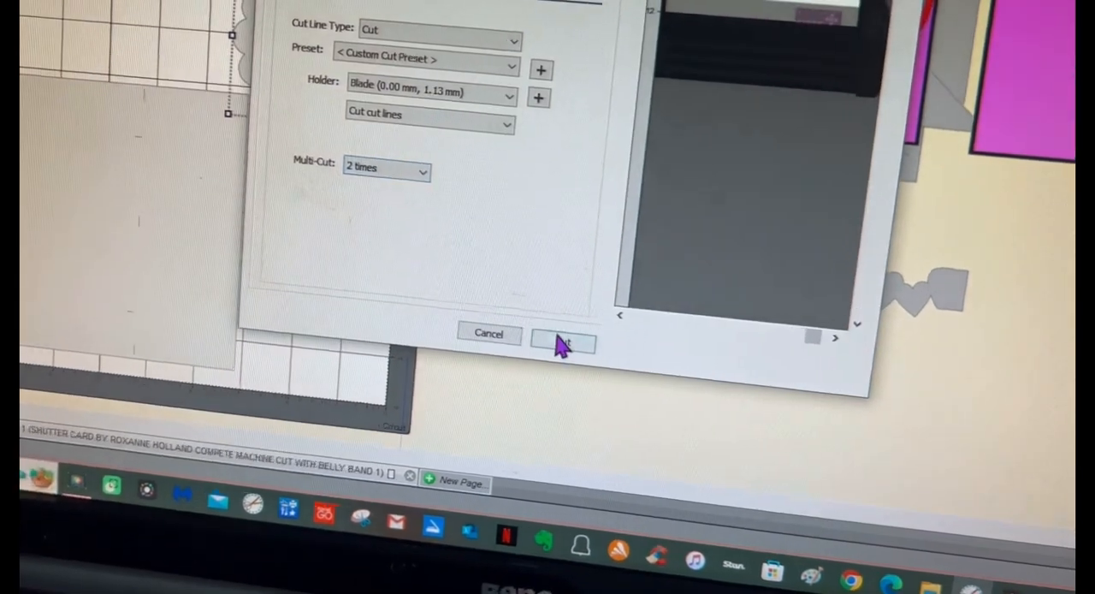
# Start cutting the selected butterfly scallop with Multi-Cut at 2 times.
pyautogui.click(524, 340)
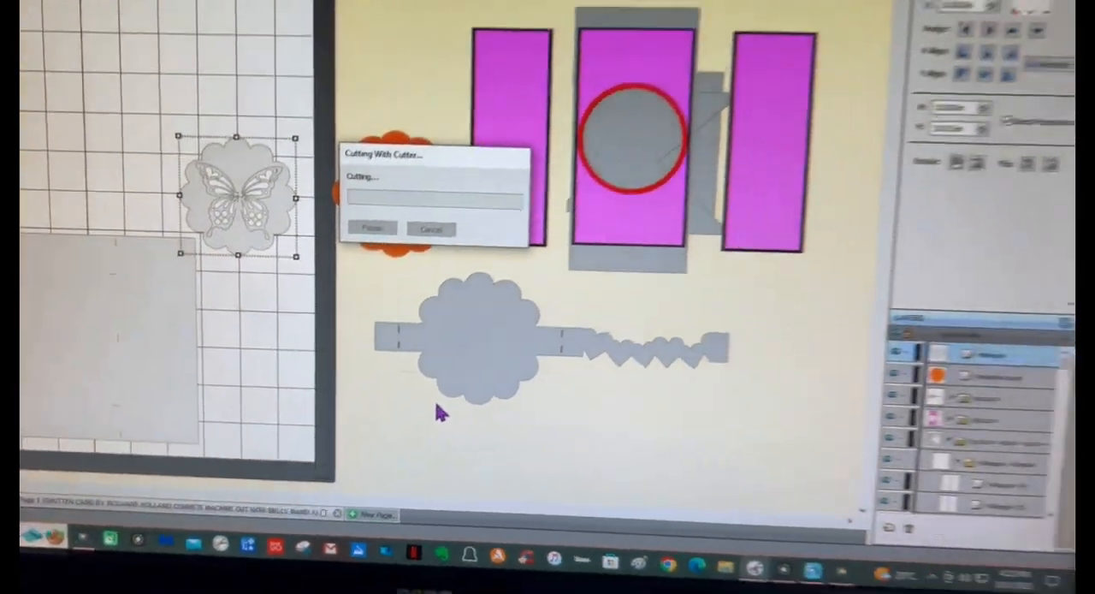